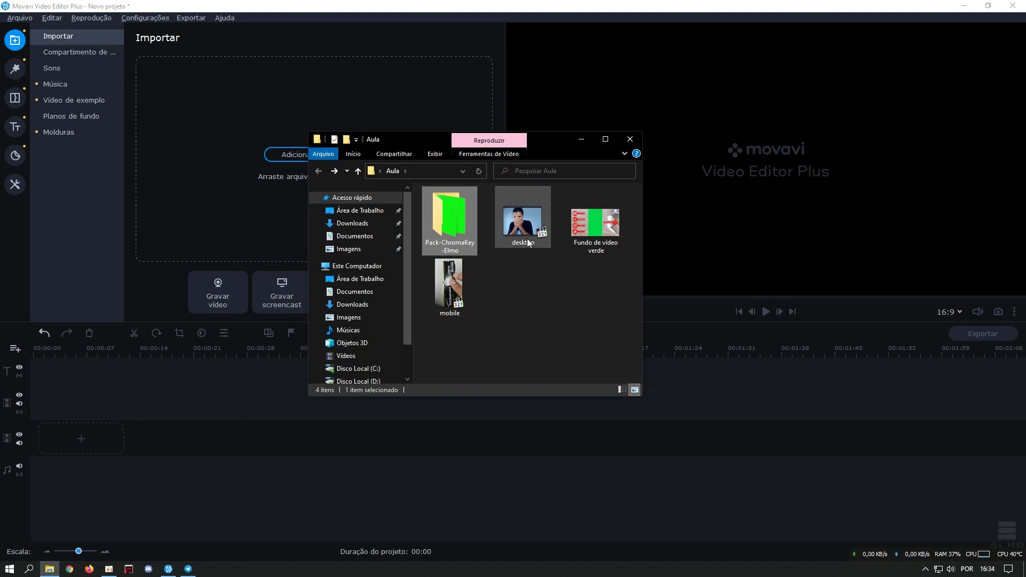
- Add the desktop and mobile videos from the Aula folder to the main video track, one after the other
{"action": "left_click", "coordinate": [523, 222], "text": "ctrl"}
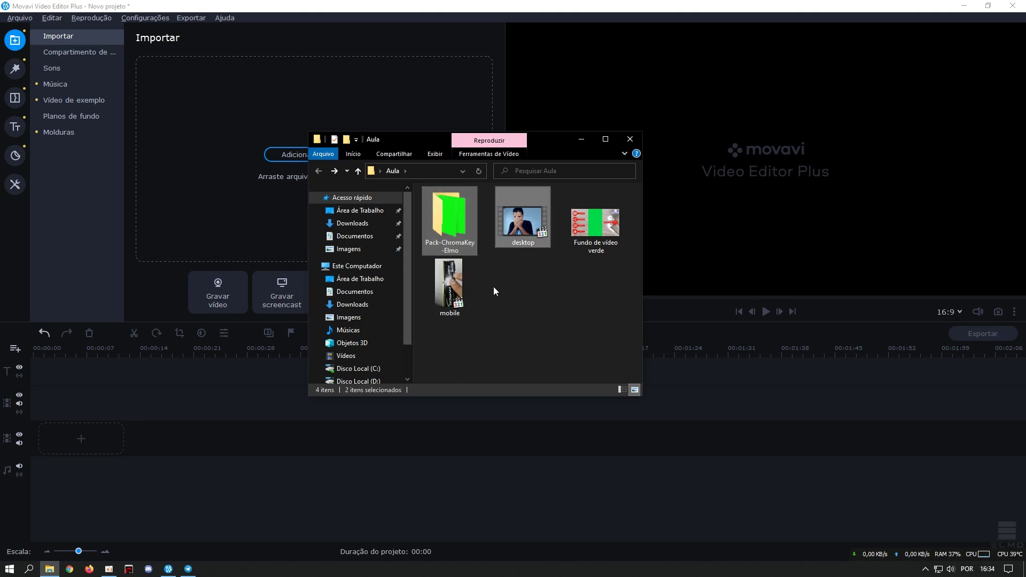
{"action": "left_click", "coordinate": [515, 219]}
{"action": "left_click", "coordinate": [451, 283], "text": "ctrl"}
{"action": "left_click_drag", "start_coordinate": [516, 233], "coordinate": [166, 400]}
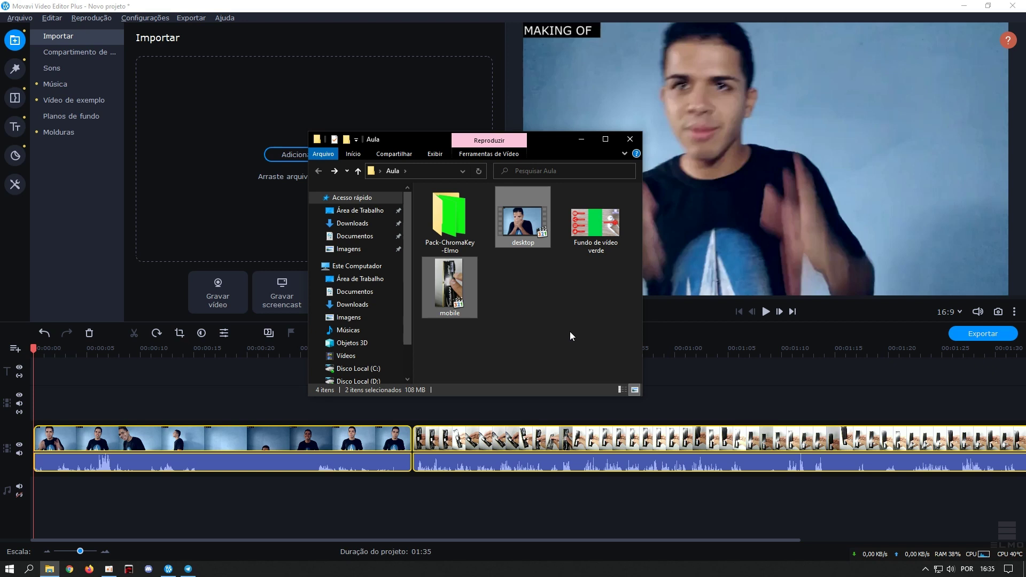
- Add the "Inscreva-se + compartilha + like - Tarja" clip from Pack-ChromaKey-Elmo and place it on the overlay track at the start of the timeline
{"action": "double_click", "coordinate": [448, 219]}
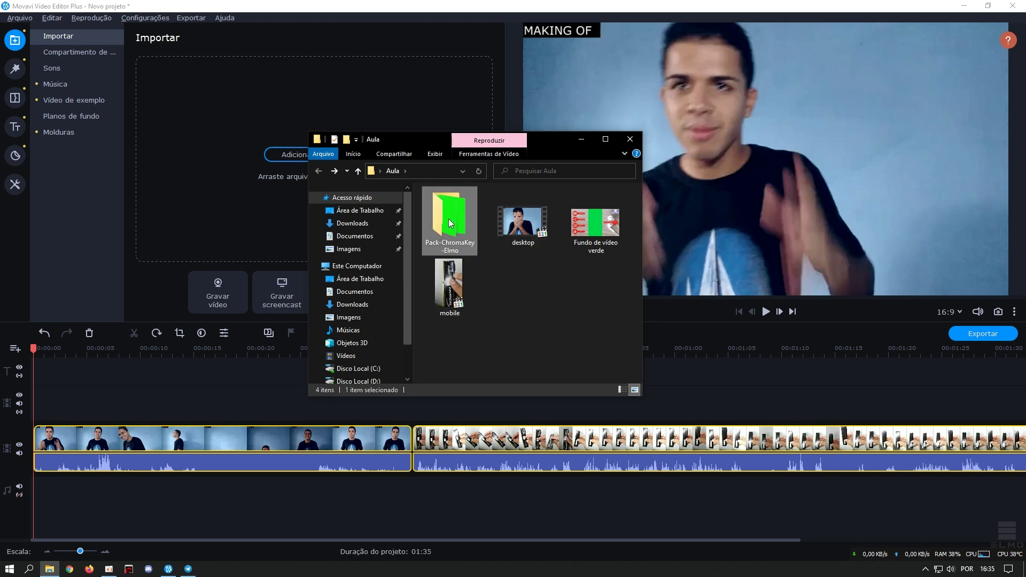
{"action": "left_click", "coordinate": [591, 231]}
{"action": "left_click_drag", "start_coordinate": [591, 231], "coordinate": [46, 429]}
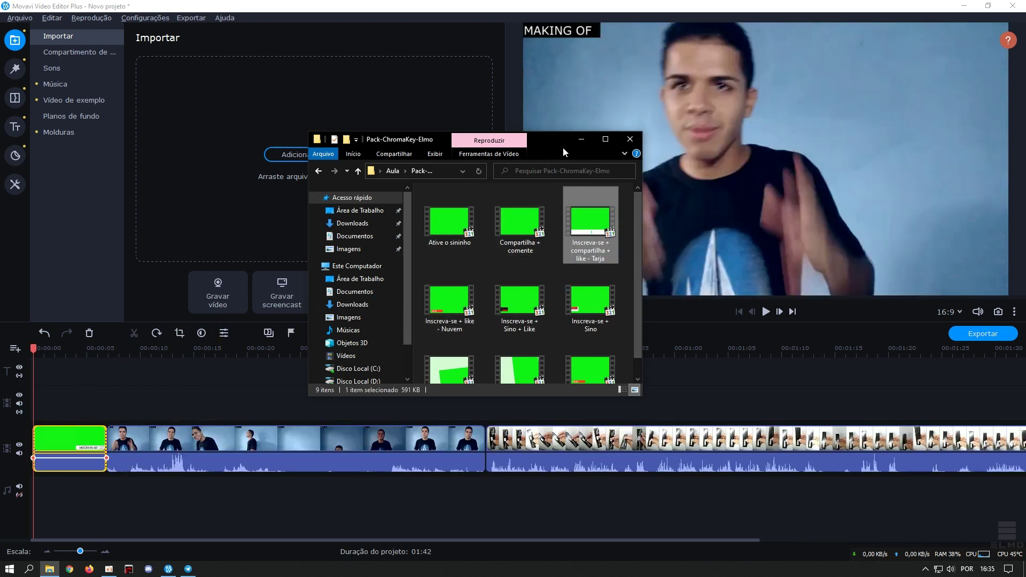
{"action": "left_click", "coordinate": [581, 140]}
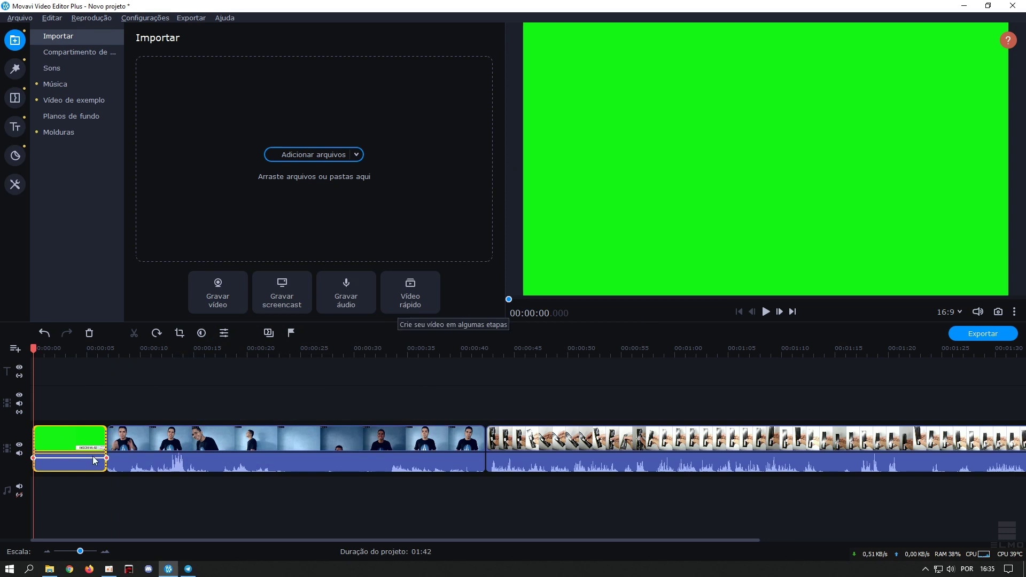
{"action": "mouse_move", "coordinate": [61, 445]}
{"action": "left_mouse_down"}
{"action": "mouse_move", "coordinate": [63, 395]}
{"action": "mouse_move", "coordinate": [71, 432]}
{"action": "left_mouse_up"}
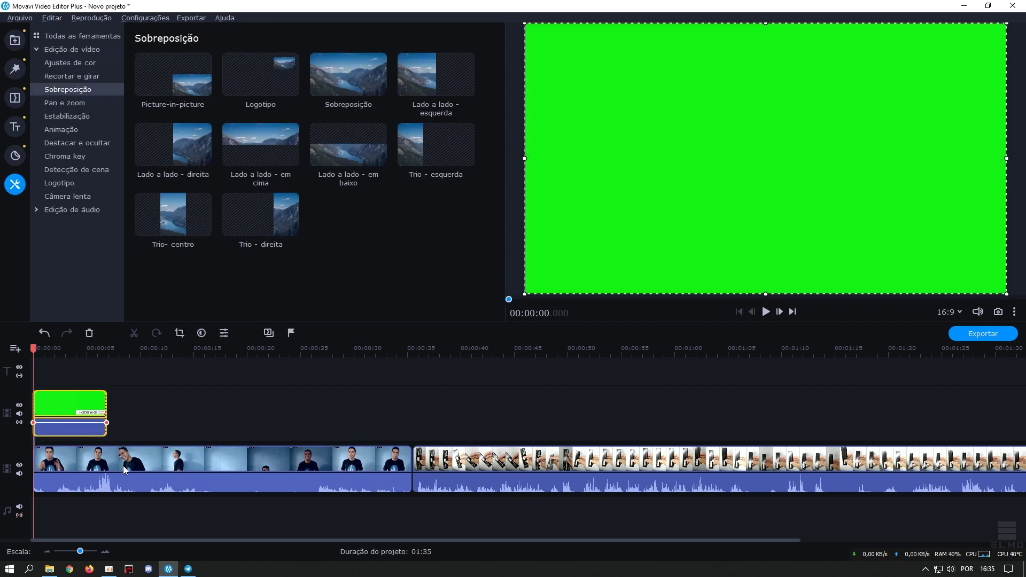
- Position the playhead at 00:00:05.920 and open the Chroma key tool for the green overlay clip
{"action": "left_click_drag", "start_coordinate": [80, 551], "coordinate": [78, 552]}
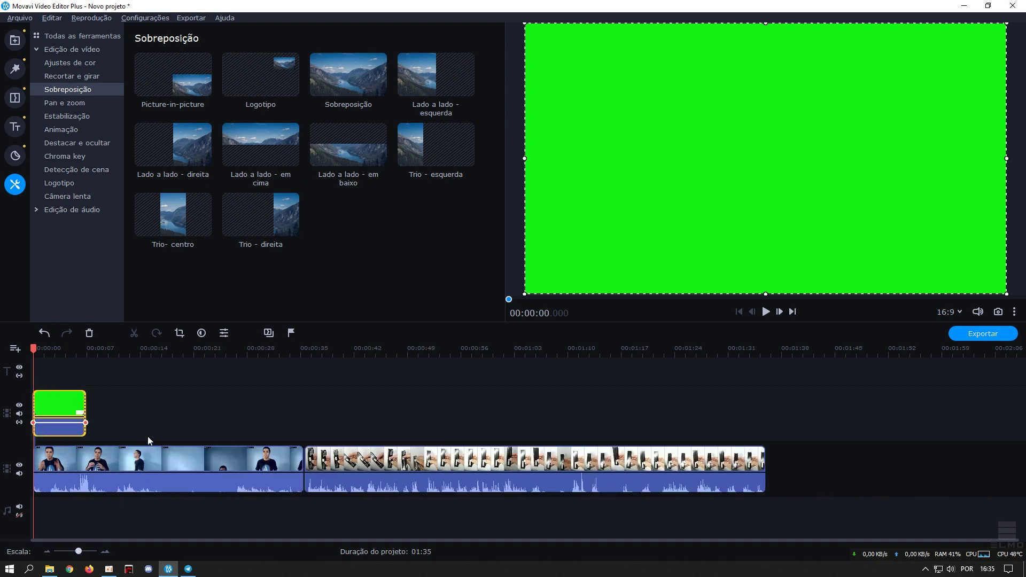
{"action": "scroll", "coordinate": [147, 436], "scroll_direction": "down", "scroll_amount": 2}
{"action": "scroll", "coordinate": [147, 436], "scroll_direction": "down", "scroll_amount": 2}
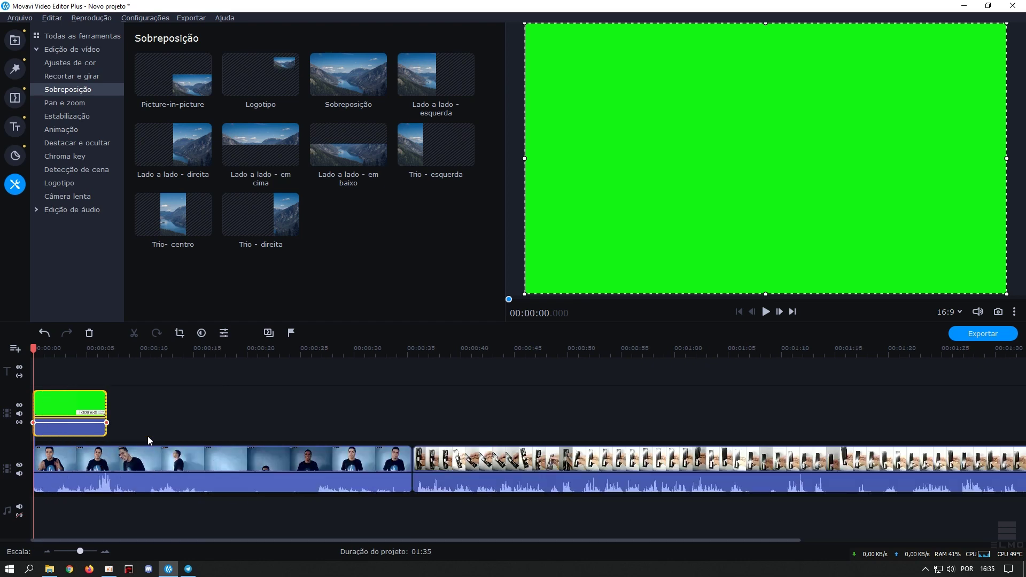
{"action": "scroll", "coordinate": [147, 436], "scroll_direction": "up", "scroll_amount": 5}
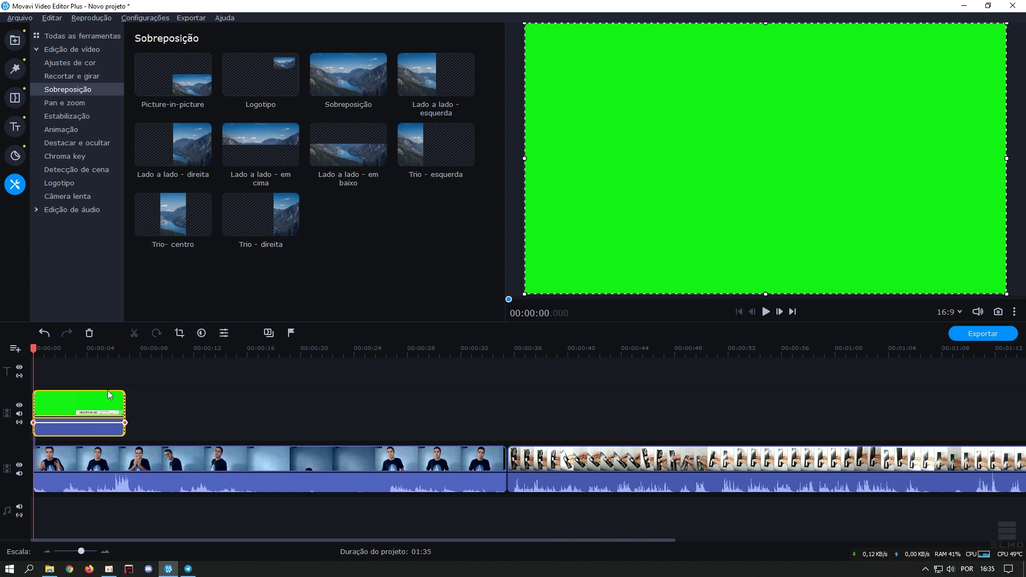
{"action": "left_click", "coordinate": [135, 355]}
{"action": "left_click", "coordinate": [111, 353]}
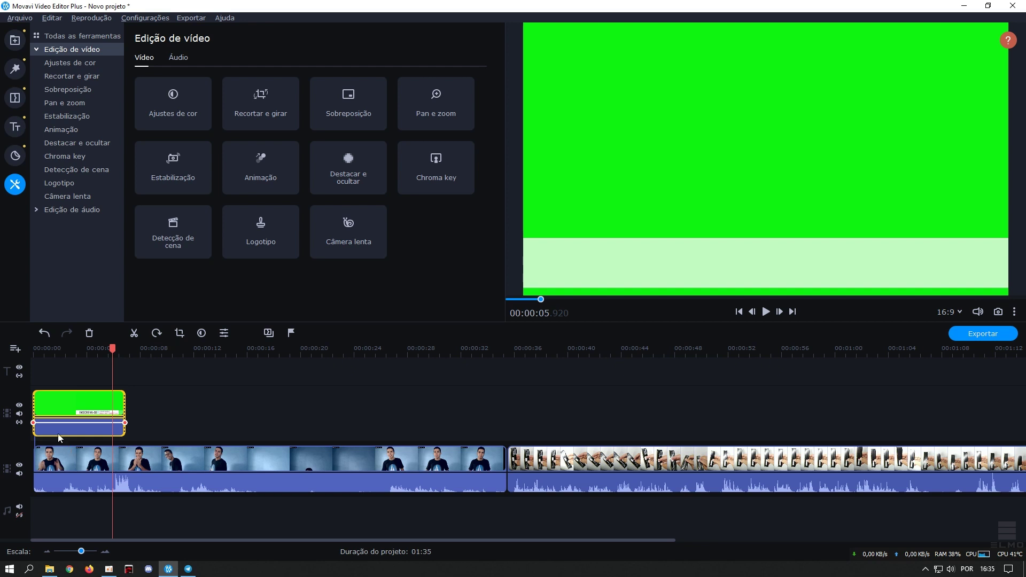
{"action": "right_click", "coordinate": [88, 402]}
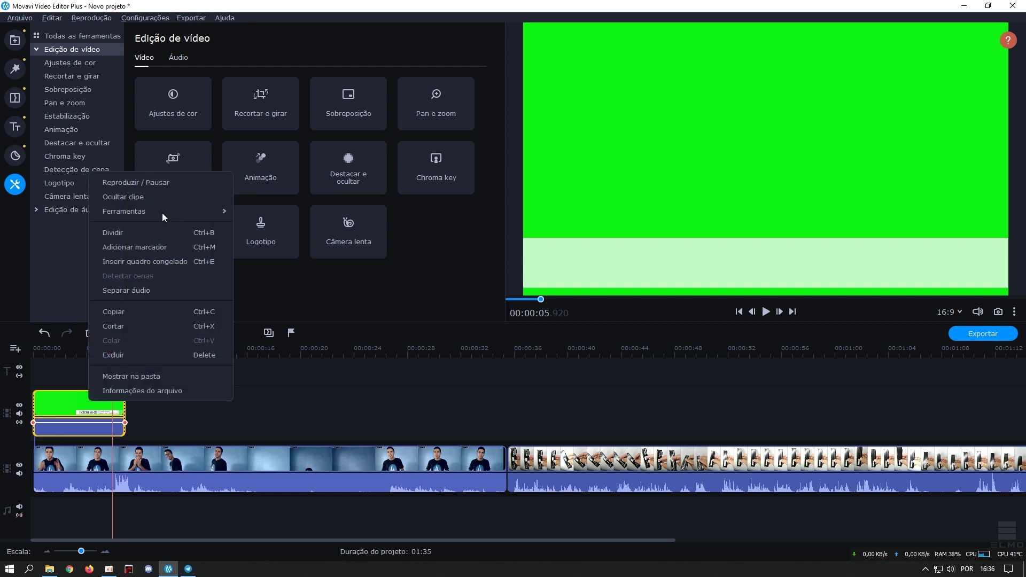
{"action": "mouse_move", "coordinate": [162, 213]}
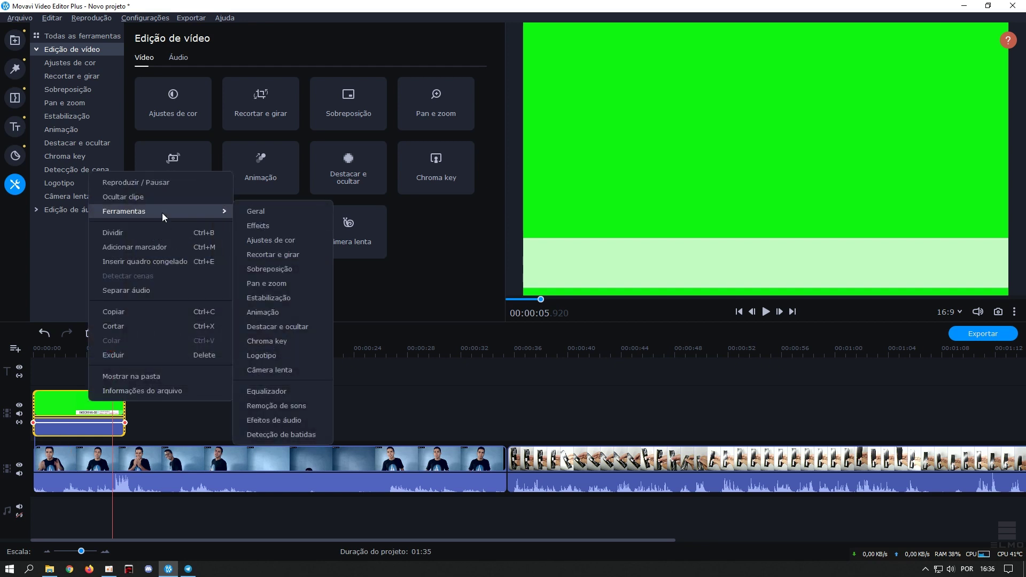
{"action": "left_click", "coordinate": [269, 341]}
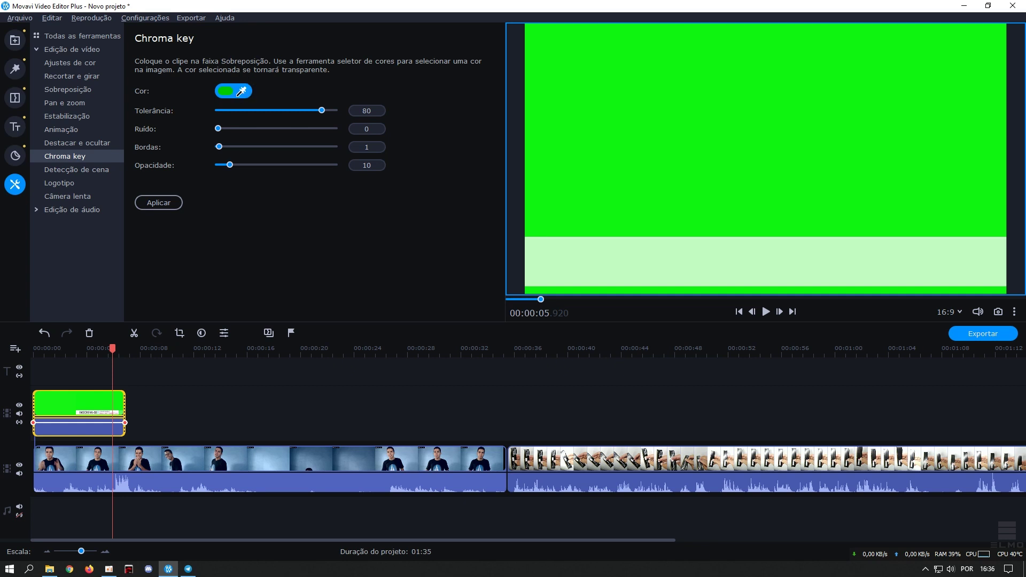
- Try the pale green band of the overlay clip as the chroma key colour and undo that pick
{"action": "left_click", "coordinate": [240, 92]}
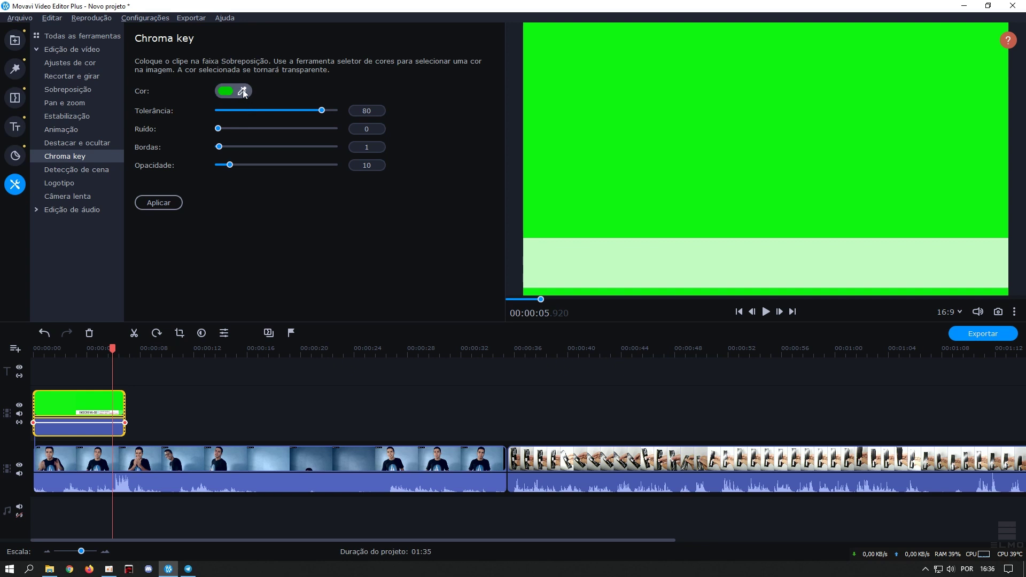
{"action": "left_click", "coordinate": [242, 96]}
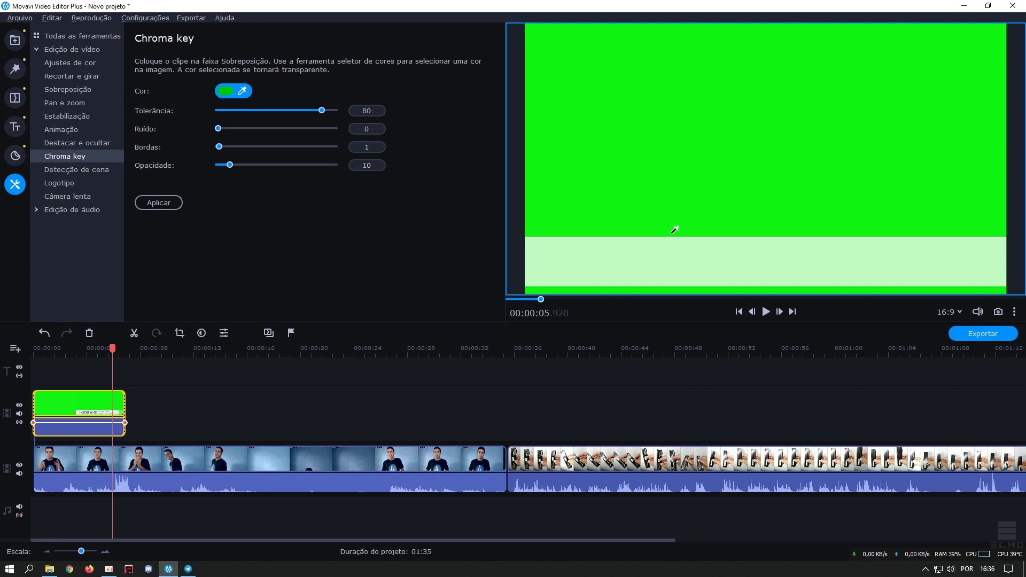
{"action": "left_click", "coordinate": [629, 255]}
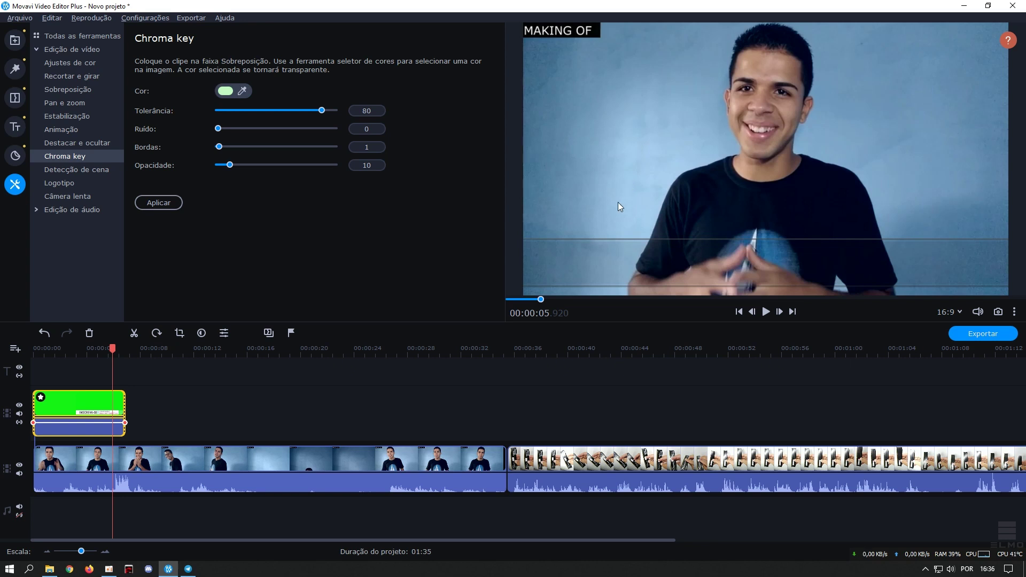
{"action": "left_click", "coordinate": [46, 334]}
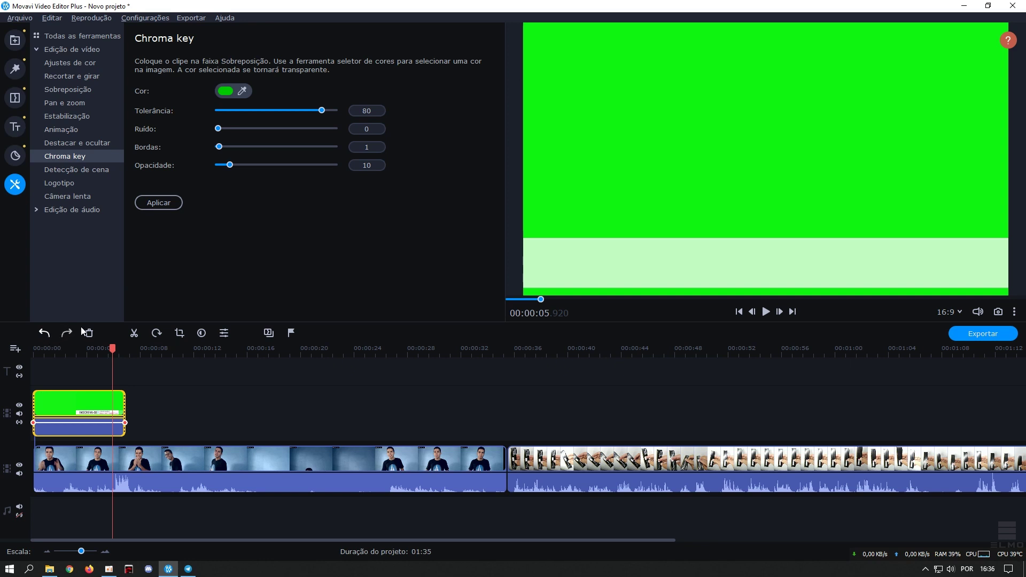
- Pick the overlay's bright green background as the key colour, lower the tolerance on the frame at 00:00:04.920, and apply the chroma key
{"action": "left_click", "coordinate": [242, 90]}
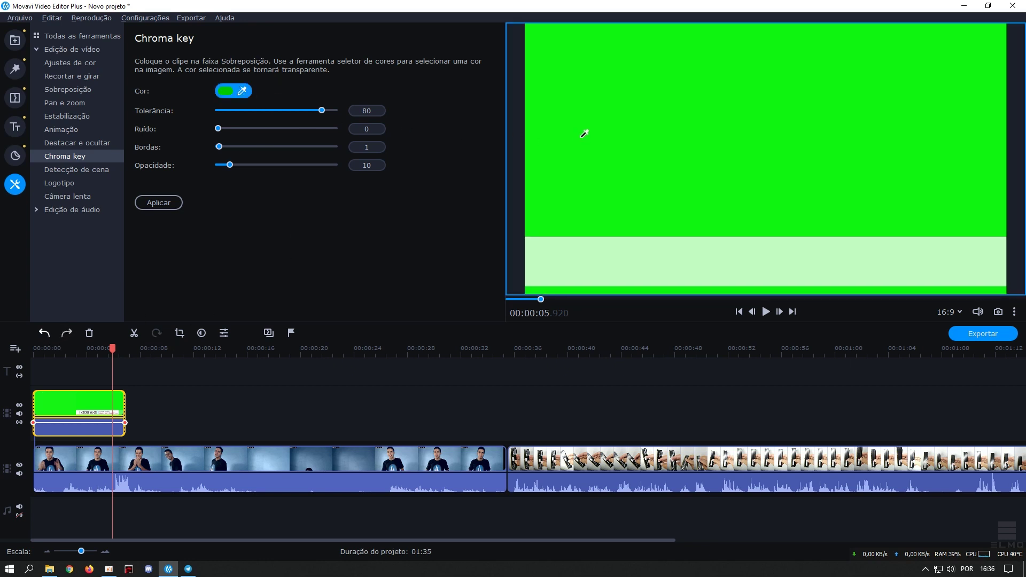
{"action": "left_click", "coordinate": [585, 136]}
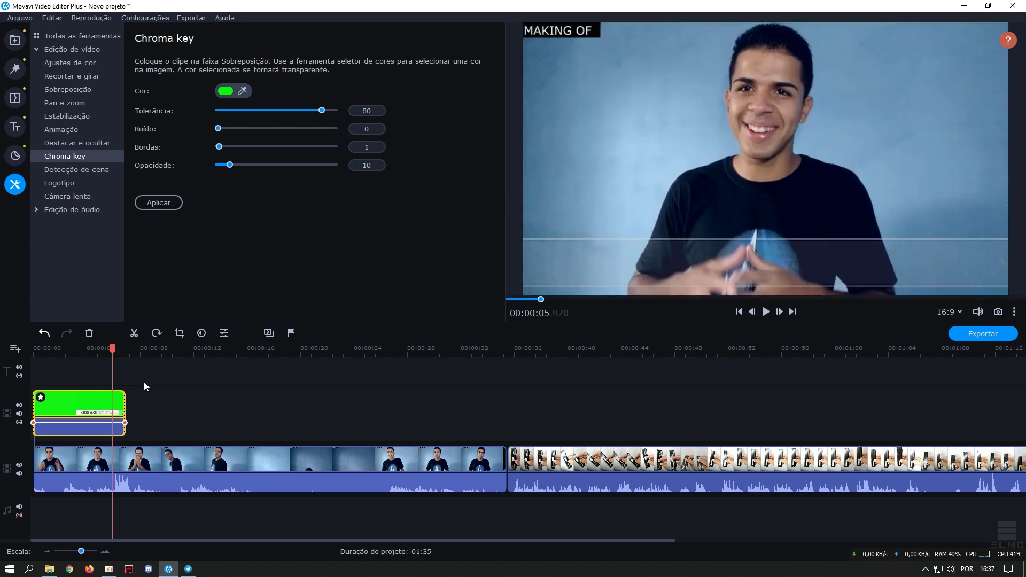
{"action": "left_click", "coordinate": [100, 352]}
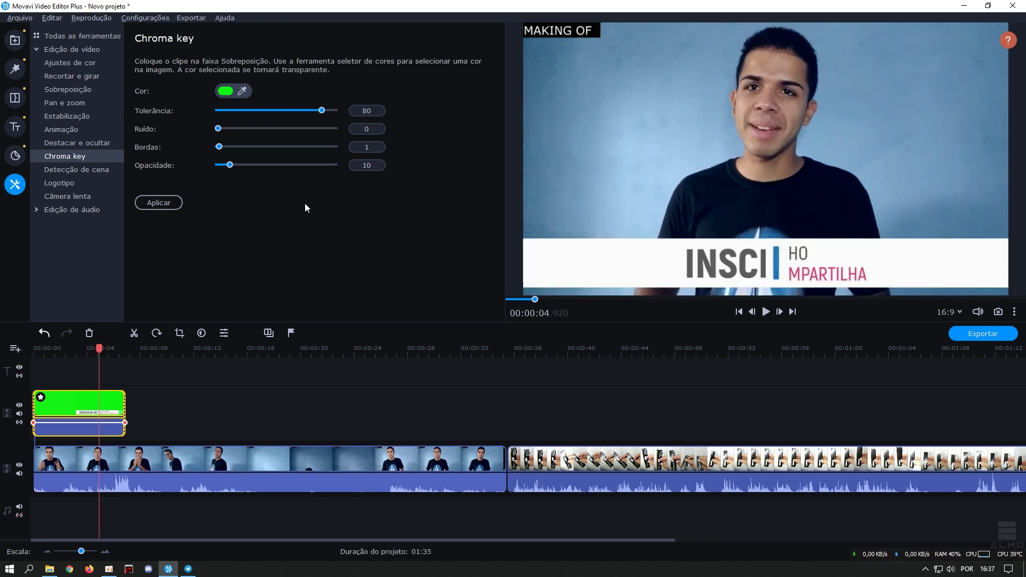
{"action": "left_click_drag", "start_coordinate": [322, 109], "coordinate": [270, 113]}
{"action": "left_click", "coordinate": [255, 110]}
{"action": "left_click", "coordinate": [172, 203]}
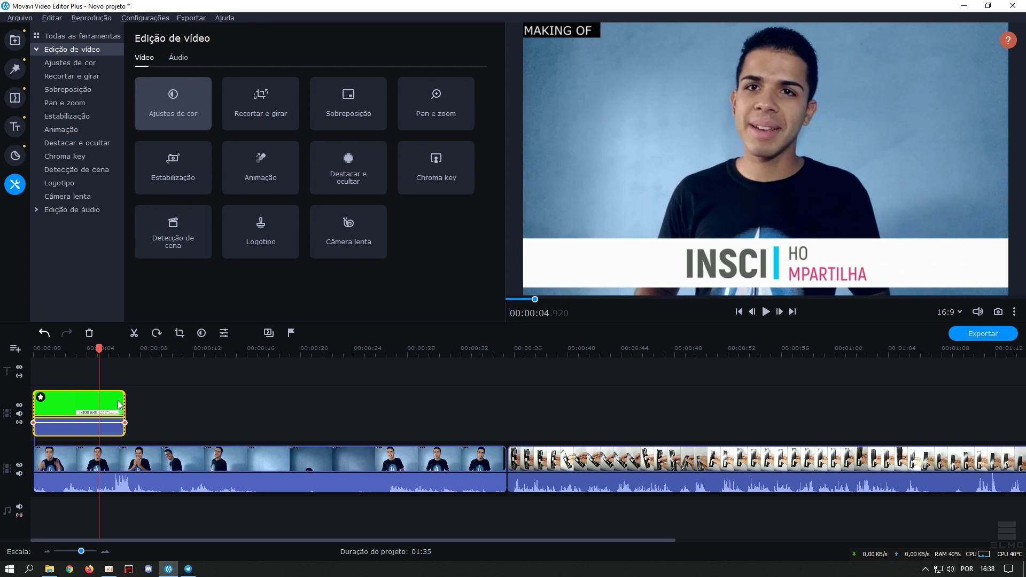
- Open the Sobreposição tool for the keyed overlay clip and apply the Picture-in-picture layout
{"action": "right_click", "coordinate": [105, 413]}
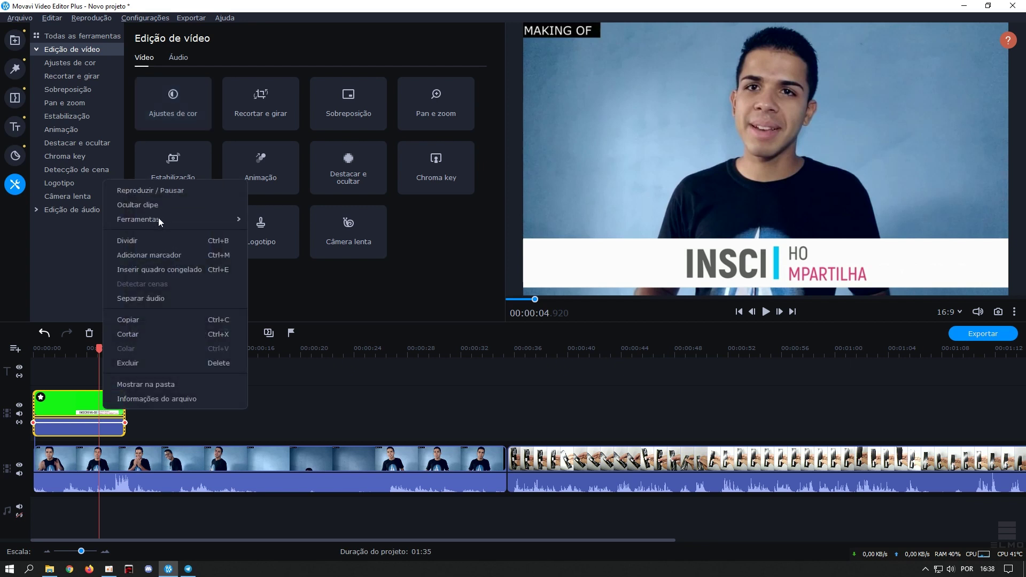
{"action": "mouse_move", "coordinate": [158, 219]}
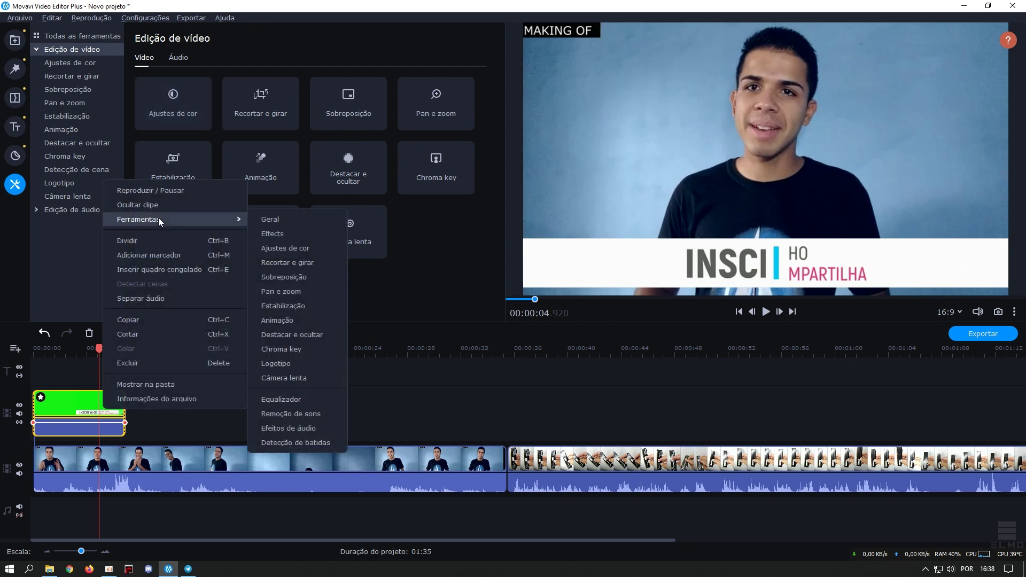
{"action": "left_click", "coordinate": [296, 278]}
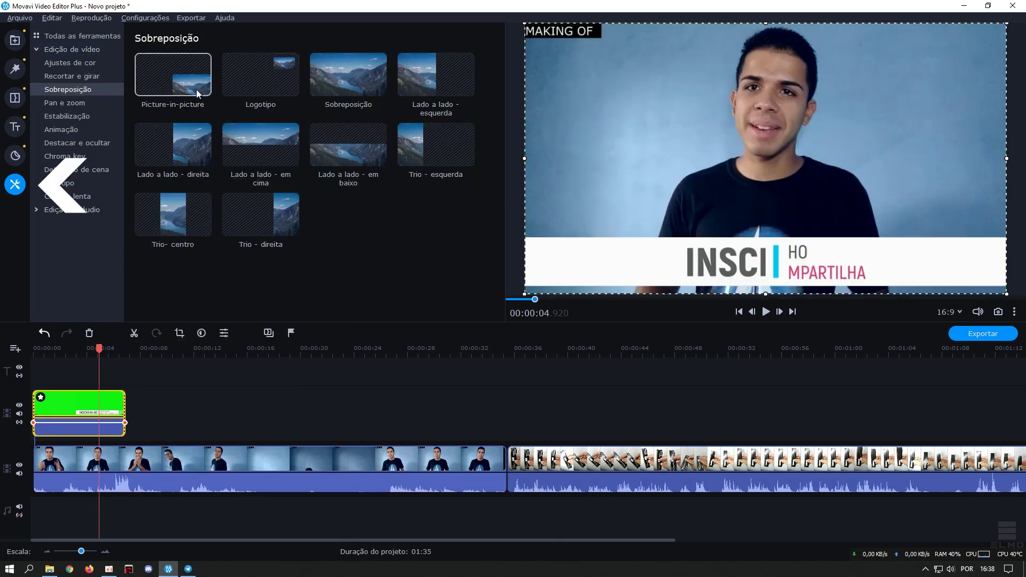
{"action": "left_click", "coordinate": [186, 83]}
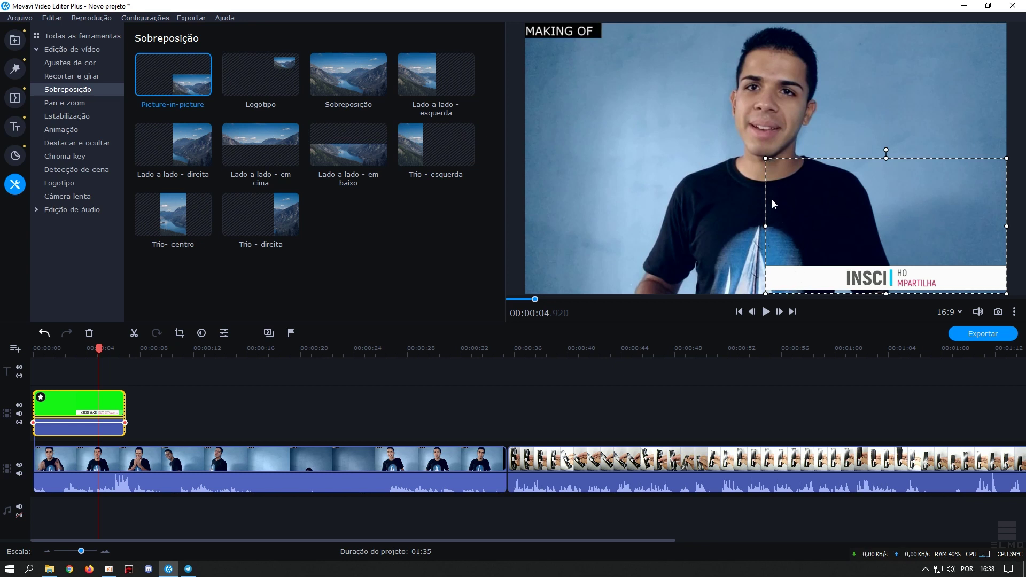
- Try enlarging the overlay from its corner and squashing its height from the upper edge, and undo the squash
{"action": "left_click_drag", "start_coordinate": [764, 158], "coordinate": [650, 122]}
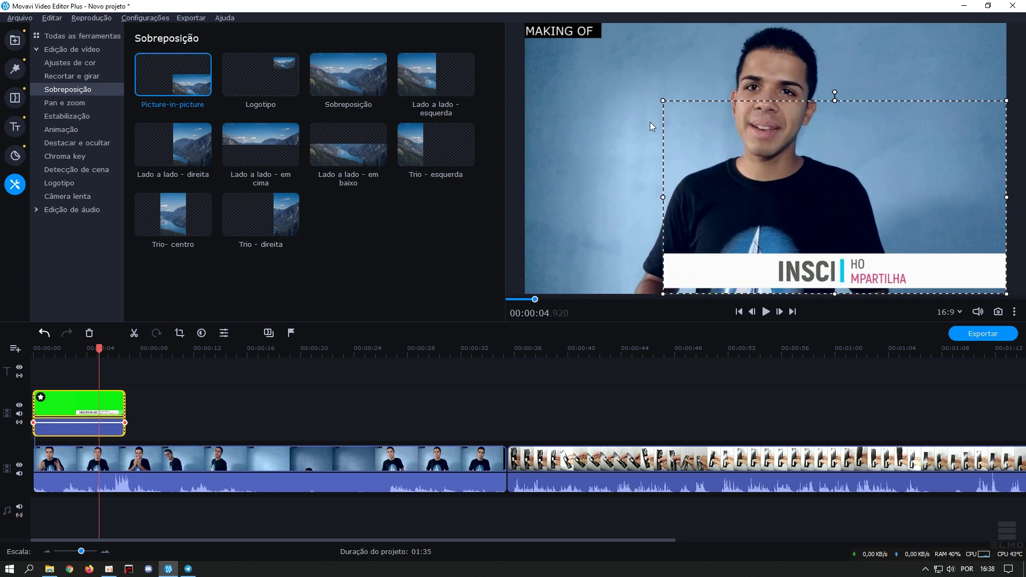
{"action": "left_click_drag", "start_coordinate": [832, 104], "coordinate": [848, 158]}
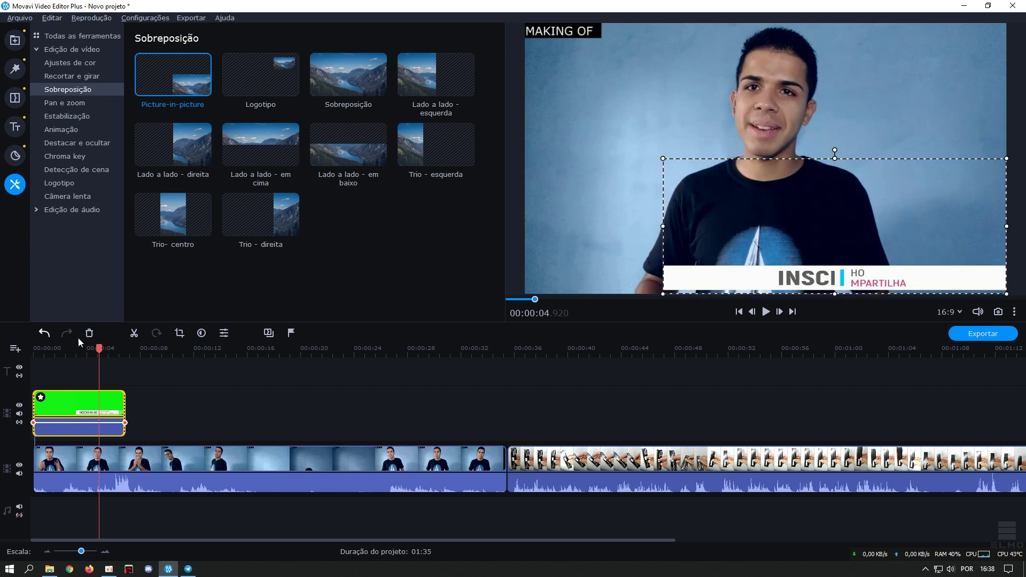
{"action": "left_click", "coordinate": [45, 333]}
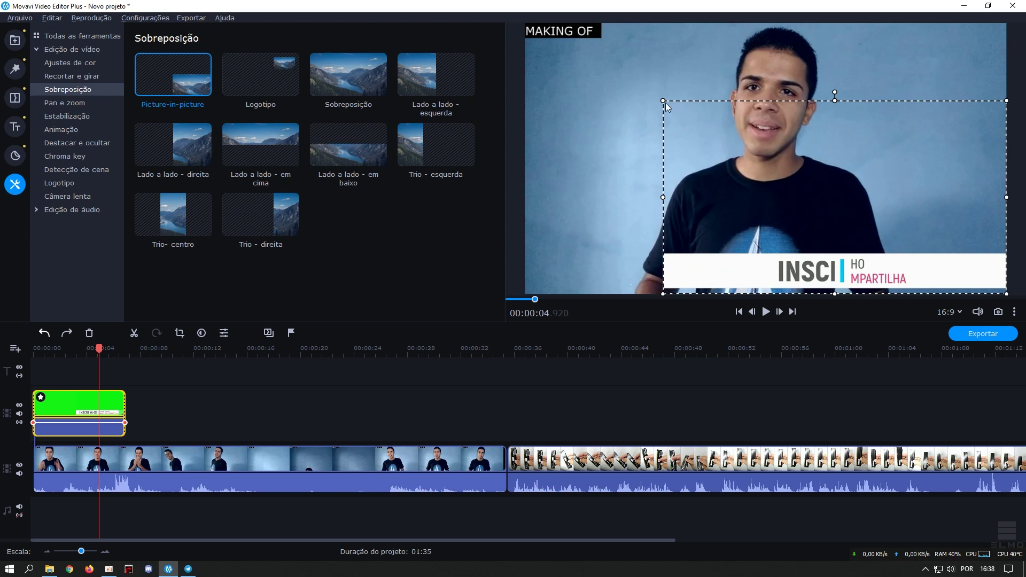
- Scale the overlay down proportionally to slightly over half the frame width and centre it horizontally near the bottom of the picture
{"action": "left_click_drag", "start_coordinate": [663, 101], "coordinate": [729, 155]}
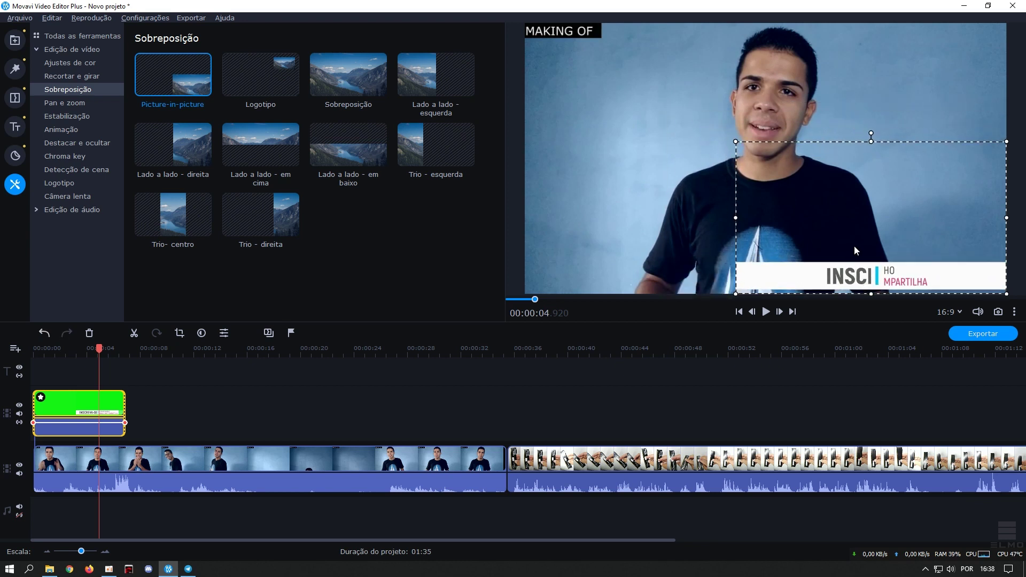
{"action": "left_click_drag", "start_coordinate": [903, 247], "coordinate": [799, 246]}
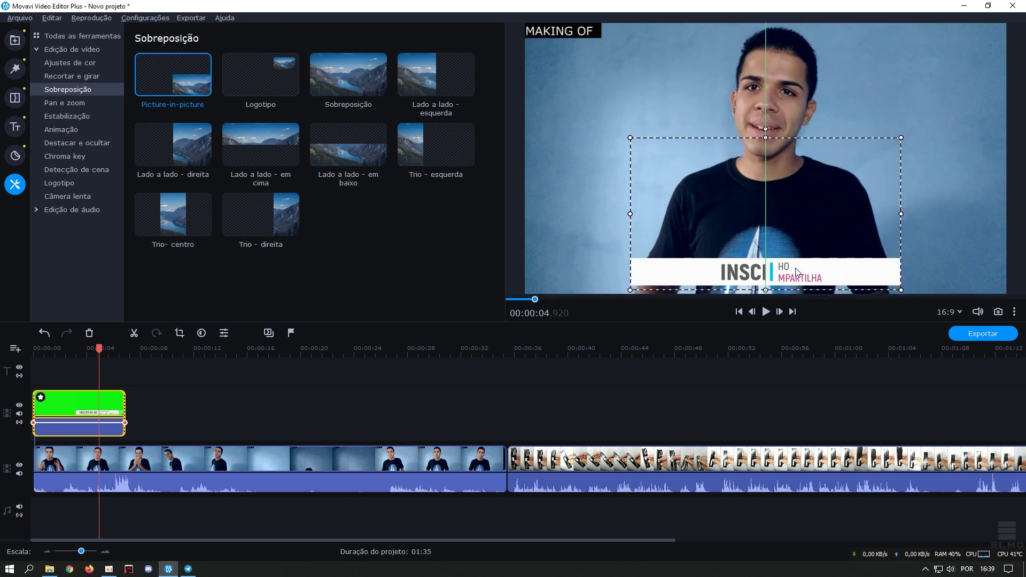
- Reposition the overlay freely in the preview with the alignment guides turned off, and turn the guides back on
{"action": "left_click", "coordinate": [1014, 311]}
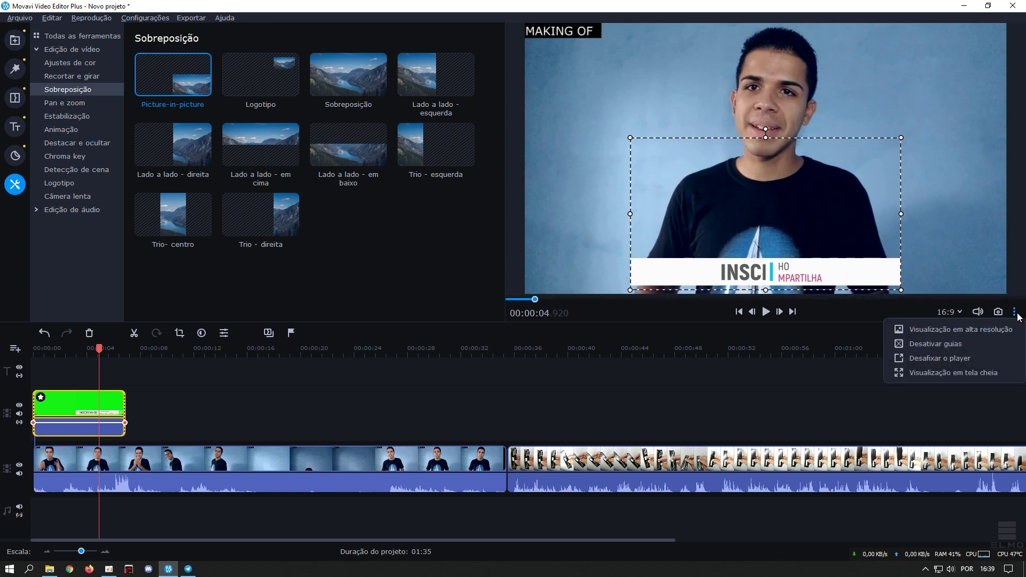
{"action": "left_click", "coordinate": [927, 343]}
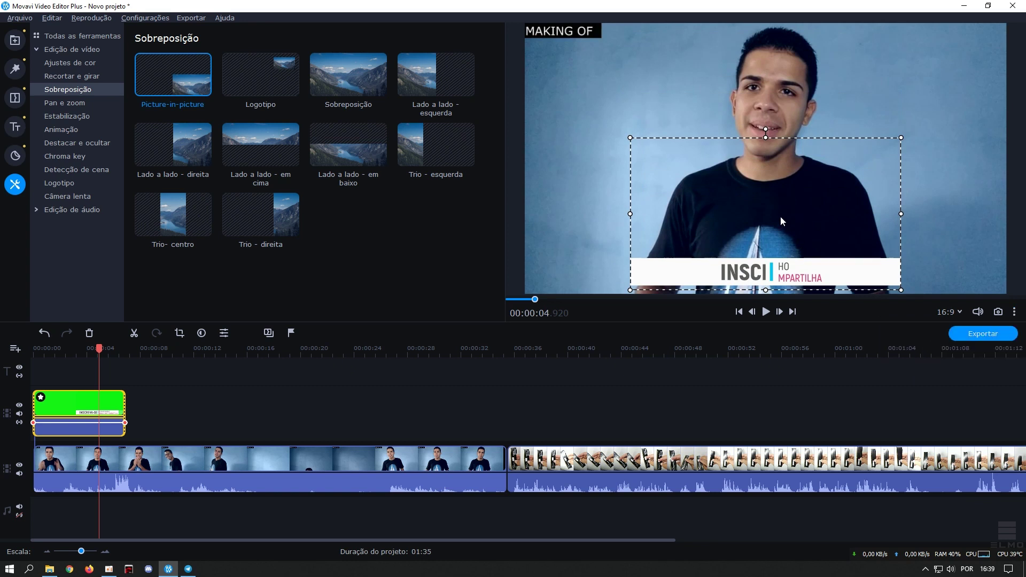
{"action": "left_click_drag", "start_coordinate": [780, 216], "coordinate": [729, 184]}
{"action": "mouse_move", "coordinate": [765, 216]}
{"action": "left_mouse_down"}
{"action": "mouse_move", "coordinate": [779, 228]}
{"action": "mouse_move", "coordinate": [771, 233]}
{"action": "left_mouse_up"}
{"action": "left_click", "coordinate": [1014, 311]}
{"action": "left_click", "coordinate": [949, 342]}
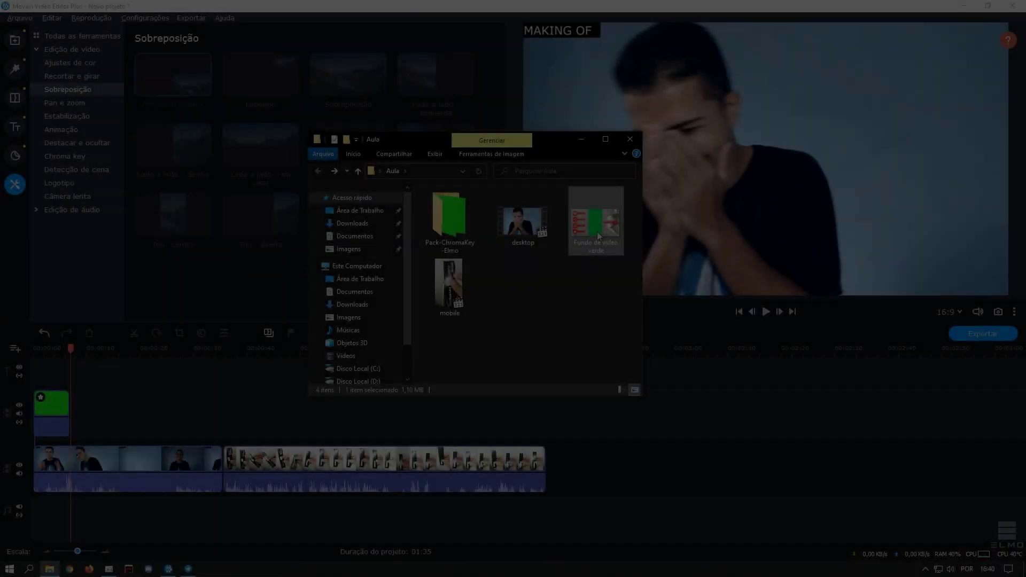
- Place the "Fundo de vídeo verde" image on the overlay track so that it covers the whole vertical mobile clip
{"action": "left_click_drag", "start_coordinate": [597, 231], "coordinate": [545, 412]}
{"action": "left_click", "coordinate": [581, 139]}
- Remove the green from the background image overlay using Chroma key with a tolerance of 90, and play back the result over the mobile clip
{"action": "left_click", "coordinate": [241, 411]}
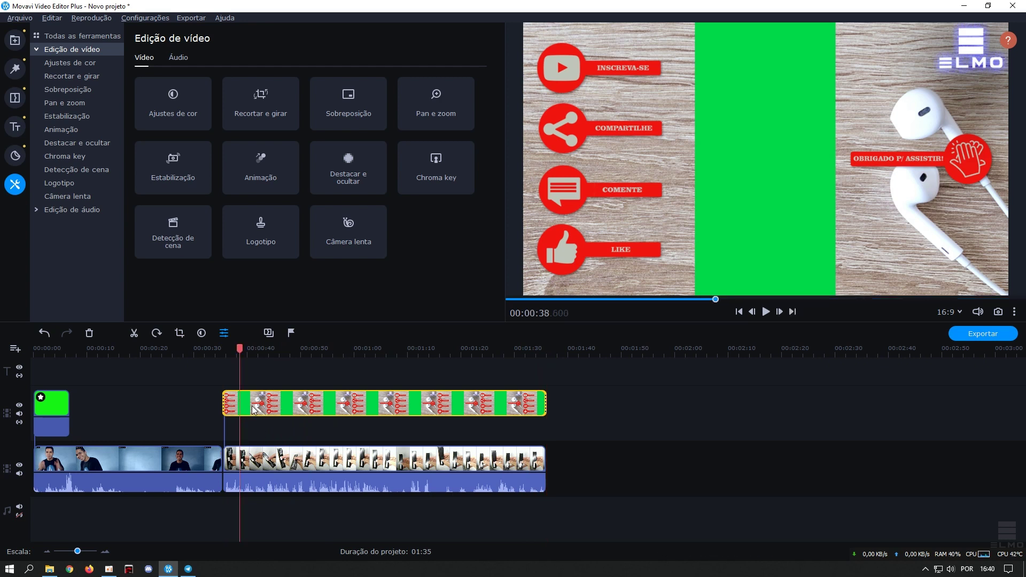
{"action": "right_click", "coordinate": [253, 409]}
{"action": "mouse_move", "coordinate": [309, 228]}
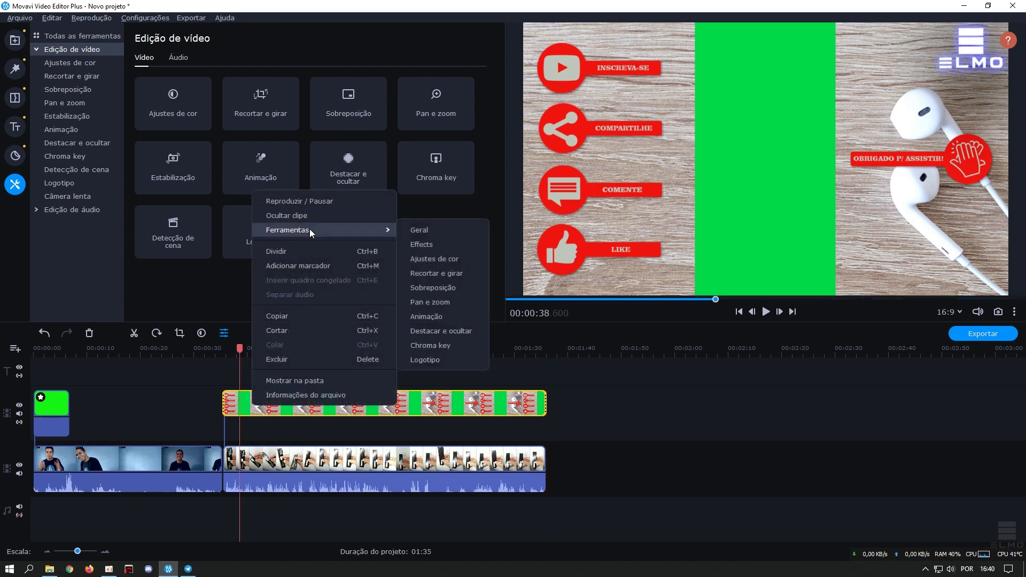
{"action": "left_click", "coordinate": [437, 345]}
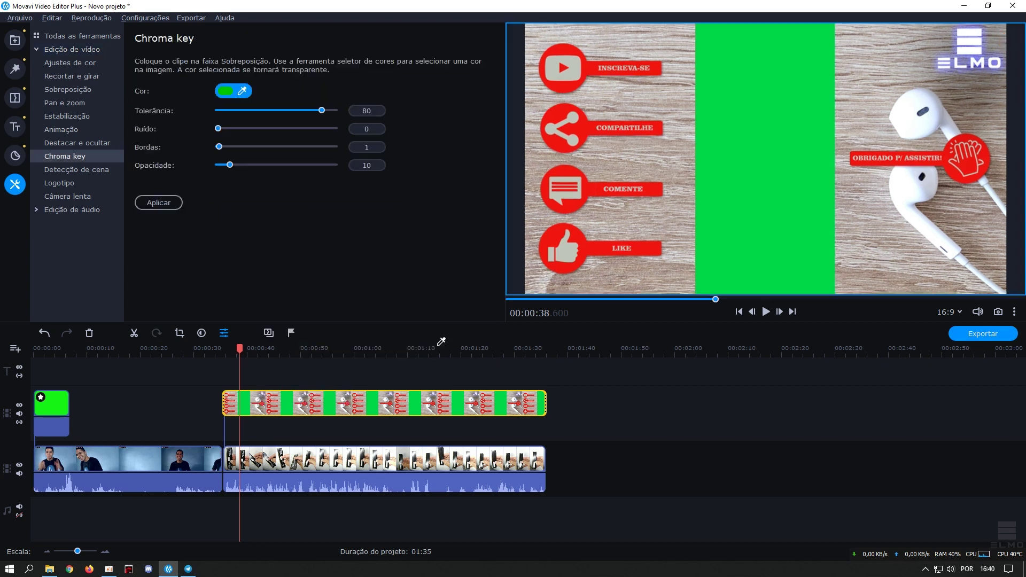
{"action": "left_click_drag", "start_coordinate": [322, 111], "coordinate": [335, 112]}
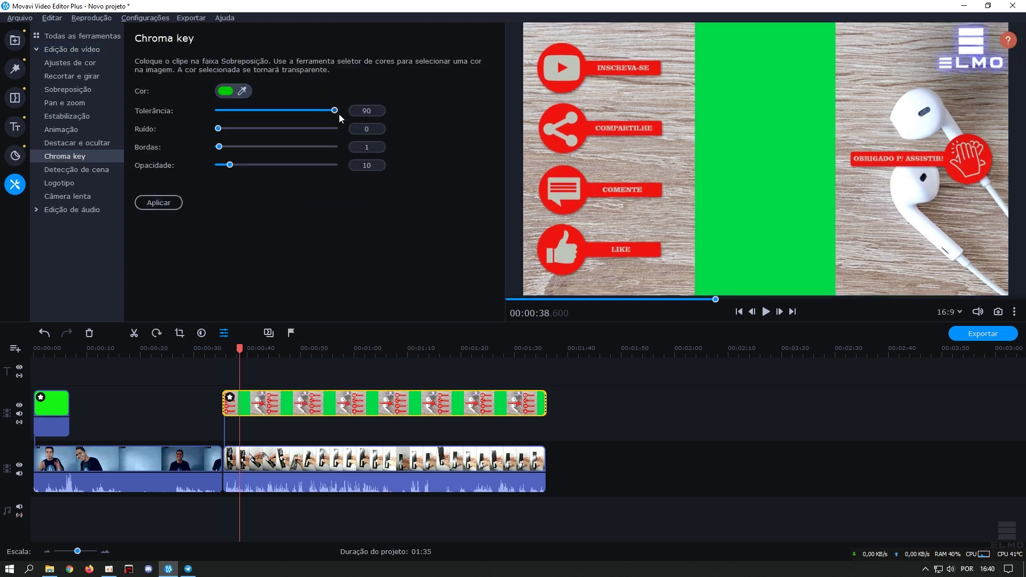
{"action": "left_click", "coordinate": [167, 203]}
{"action": "left_click", "coordinate": [222, 353]}
{"action": "left_click", "coordinate": [766, 312]}
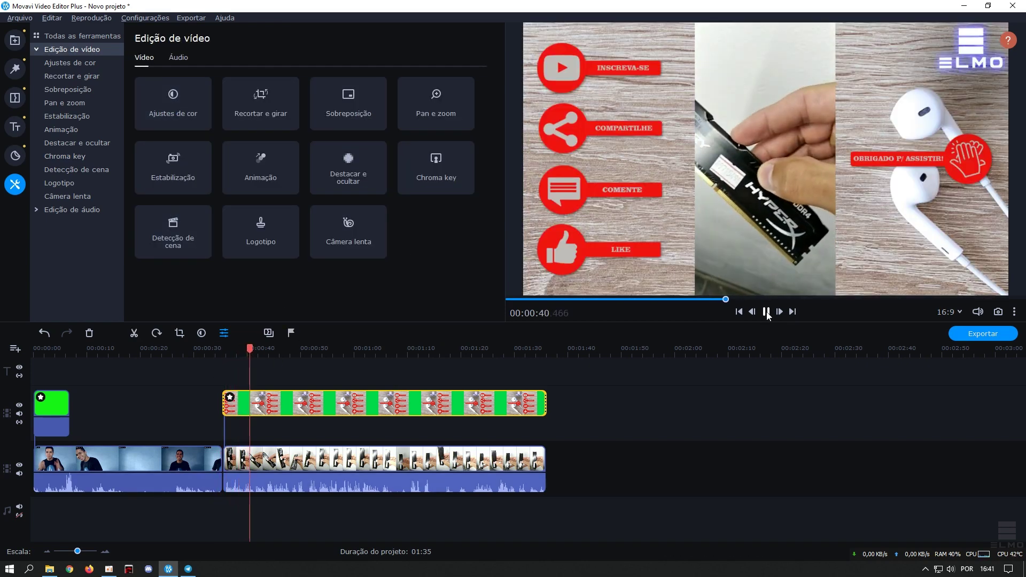
{"action": "left_click", "coordinate": [766, 312]}
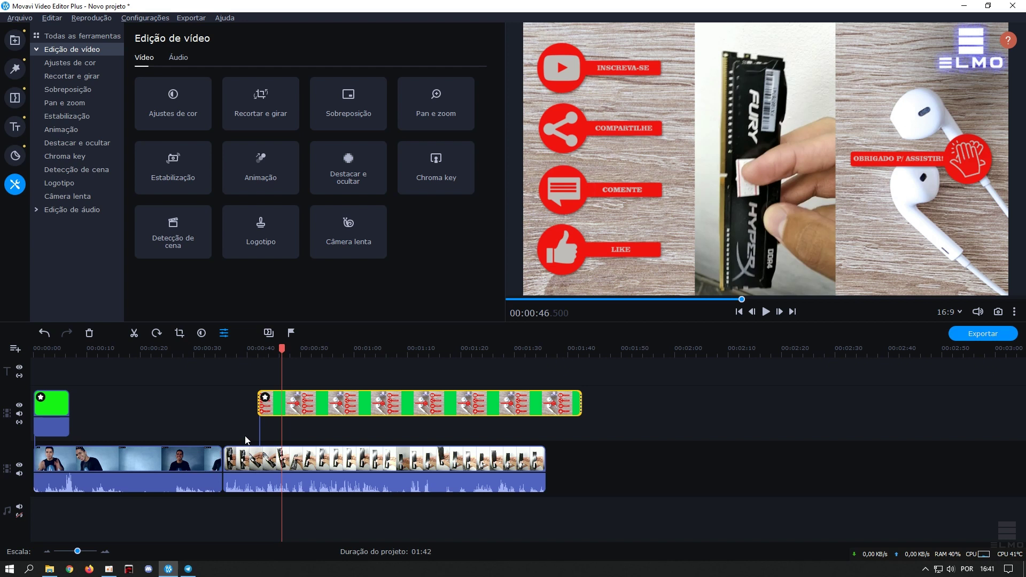
- Split the mobile clip at 00:00:40.800 and 00:00:37.100, delete the section in between, and undo the cuts
{"action": "left_click", "coordinate": [247, 458]}
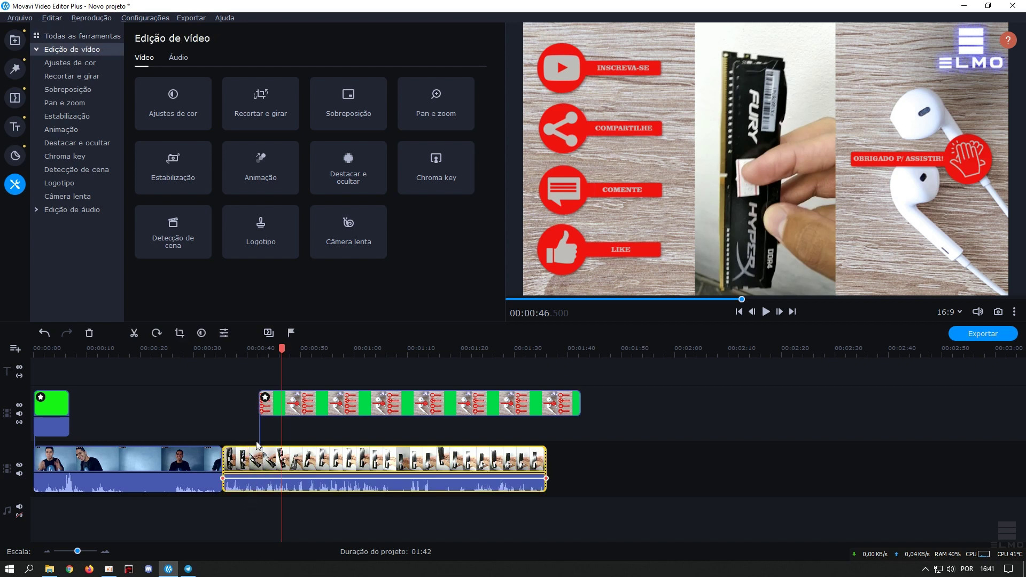
{"action": "left_click_drag", "start_coordinate": [281, 349], "coordinate": [252, 348]}
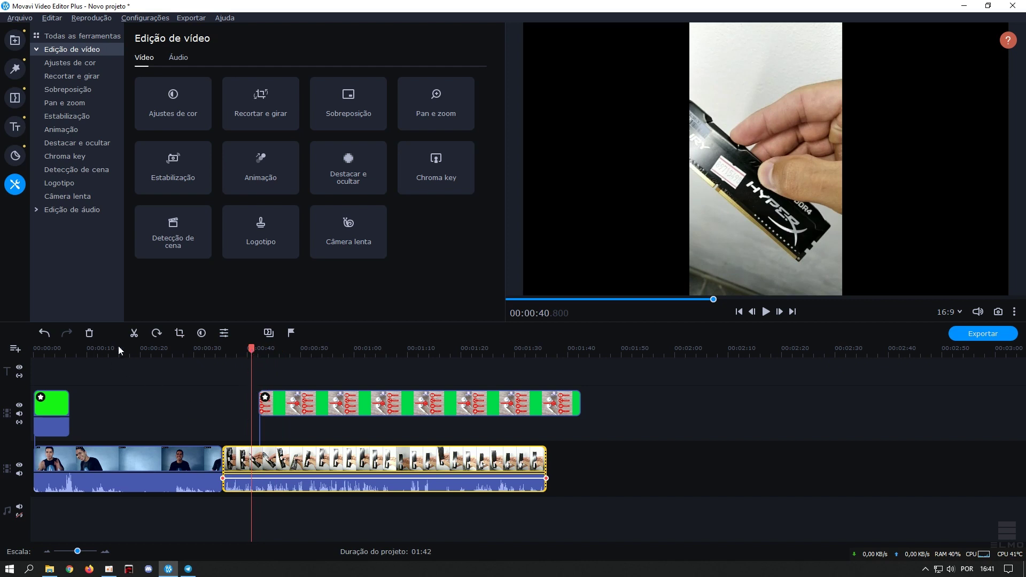
{"action": "left_click", "coordinate": [135, 334]}
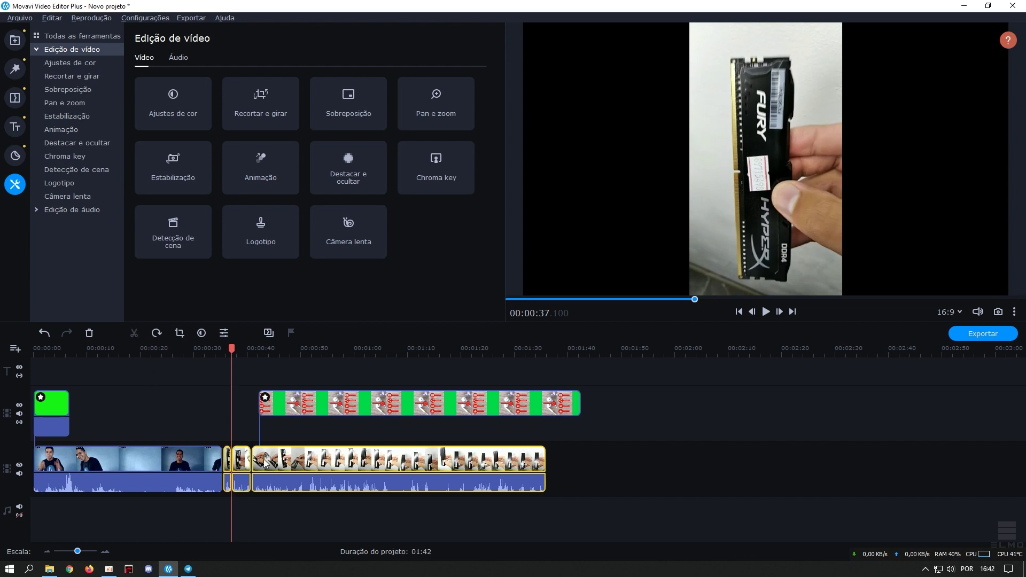
{"action": "left_click", "coordinate": [240, 461]}
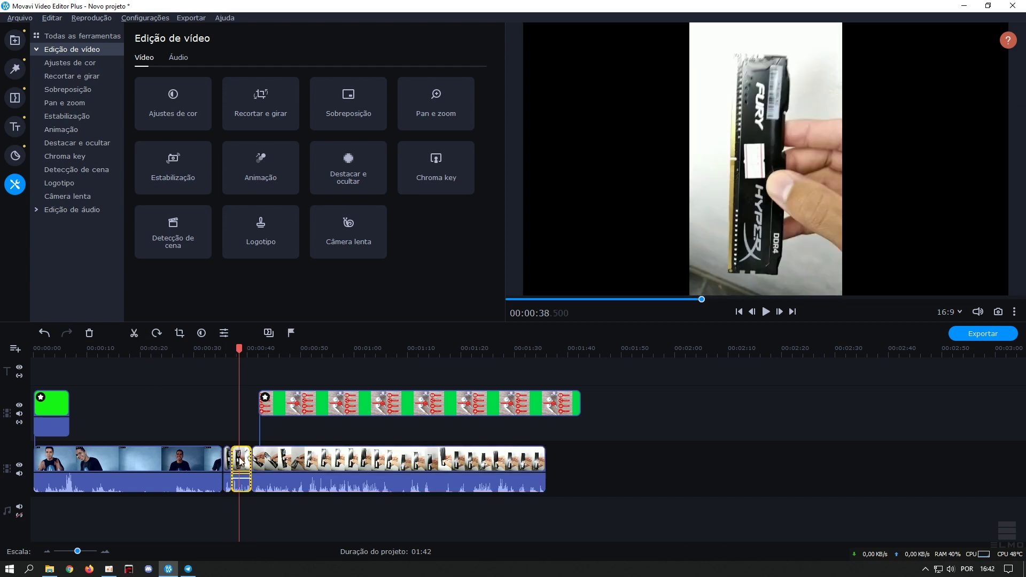
{"action": "left_click", "coordinate": [90, 333]}
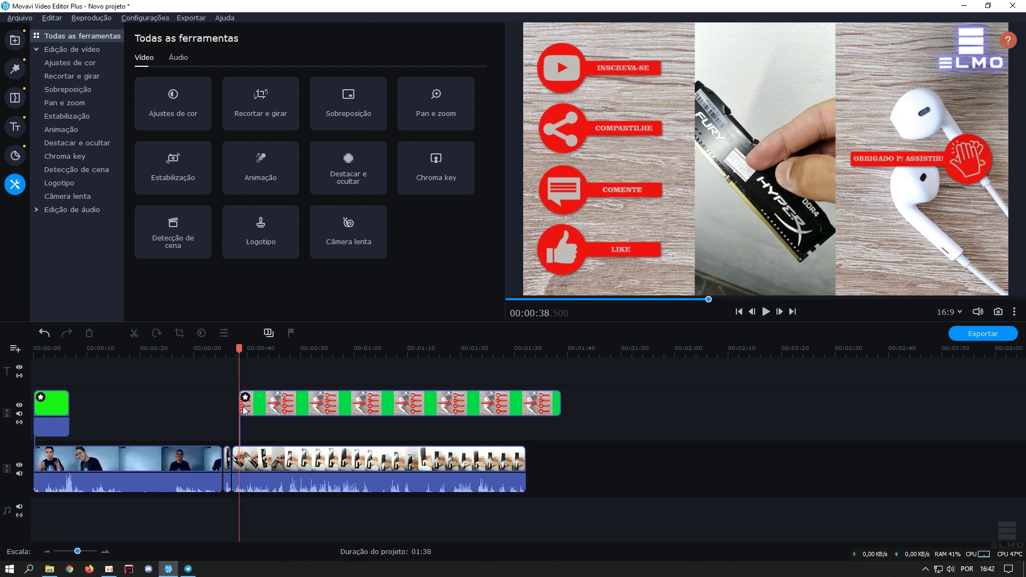
{"action": "key", "text": "ctrl+z"}
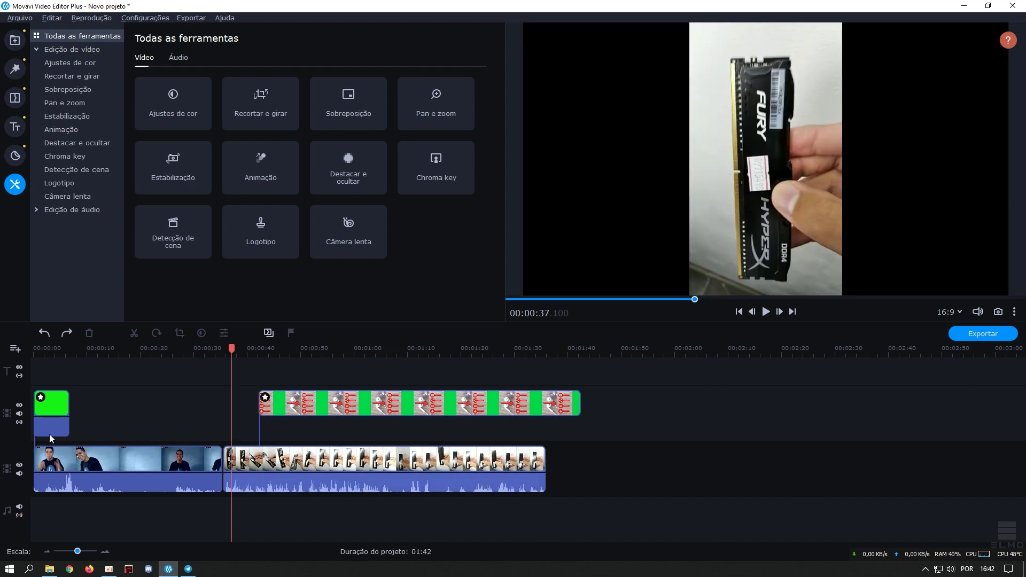
- Unlink the overlay track from the main track and cut out the mobile clip's section from 00:00:37.300 to about 00:00:40
{"action": "left_click", "coordinate": [21, 423]}
{"action": "left_click", "coordinate": [235, 461]}
{"action": "mouse_move", "coordinate": [231, 357]}
{"action": "left_mouse_down"}
{"action": "mouse_move", "coordinate": [248, 357]}
{"action": "mouse_move", "coordinate": [232, 357]}
{"action": "left_mouse_up"}
{"action": "key", "text": "ctrl+b"}
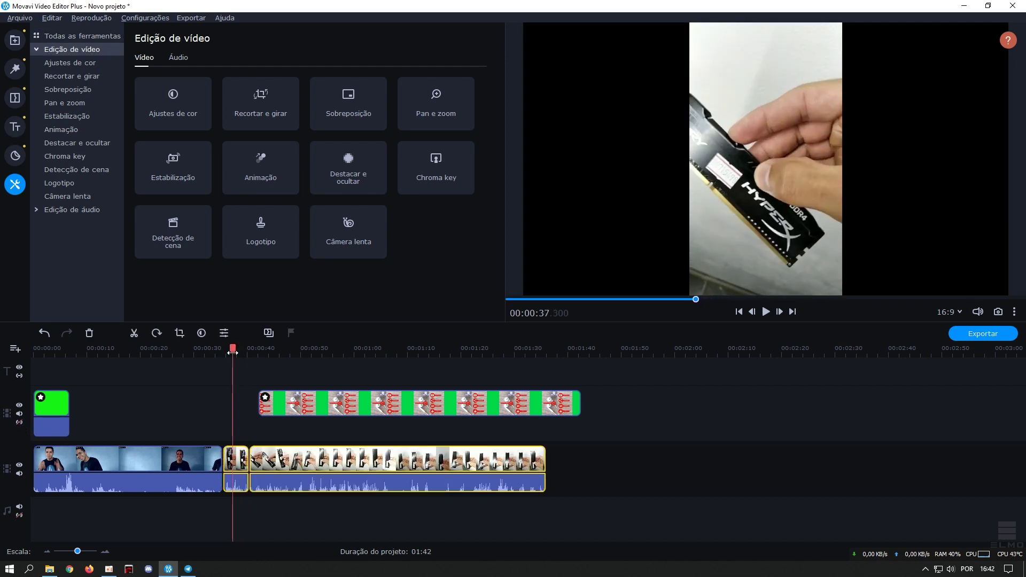
{"action": "key", "text": "ctrl+b"}
{"action": "key", "text": "Delete"}
{"action": "left_click", "coordinate": [238, 464]}
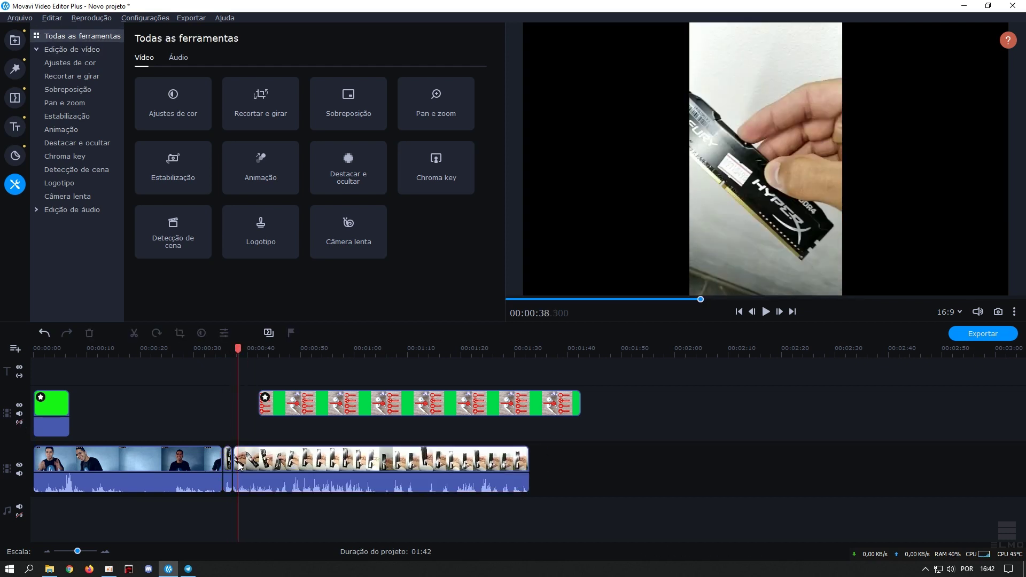
- Undo and repeat the deletion of the mobile clip's middle section to compare the unlinked overlay's position
{"action": "key", "text": "ctrl+z"}
{"action": "key", "text": "Delete"}
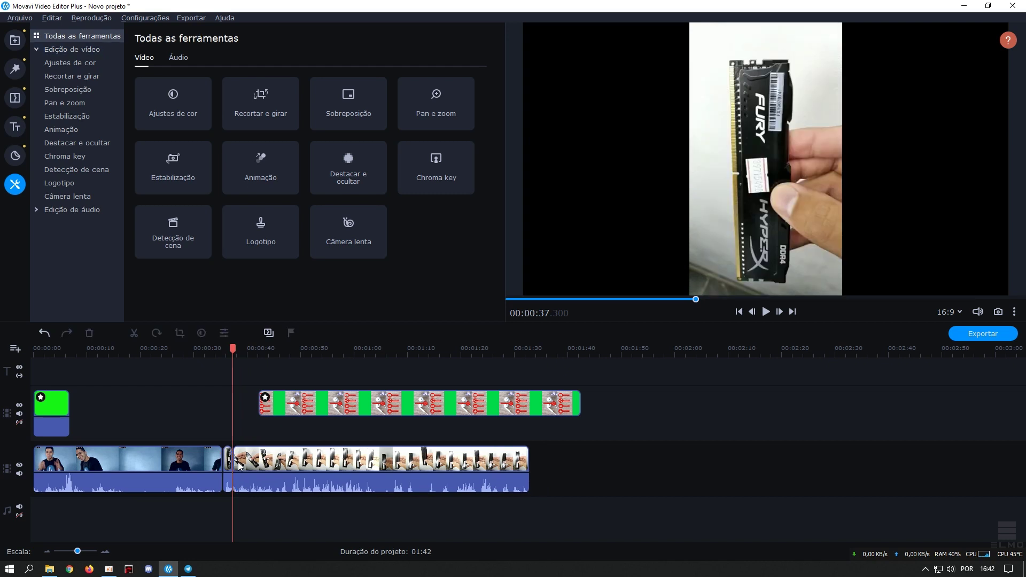
{"action": "key", "text": "ctrl+z"}
{"action": "key", "text": "Delete"}
- Cut out the mobile clip's section between 00:00:40.300 and 00:00:43.600, where the linked overlay begins, and undo the cut
{"action": "left_click", "coordinate": [249, 465]}
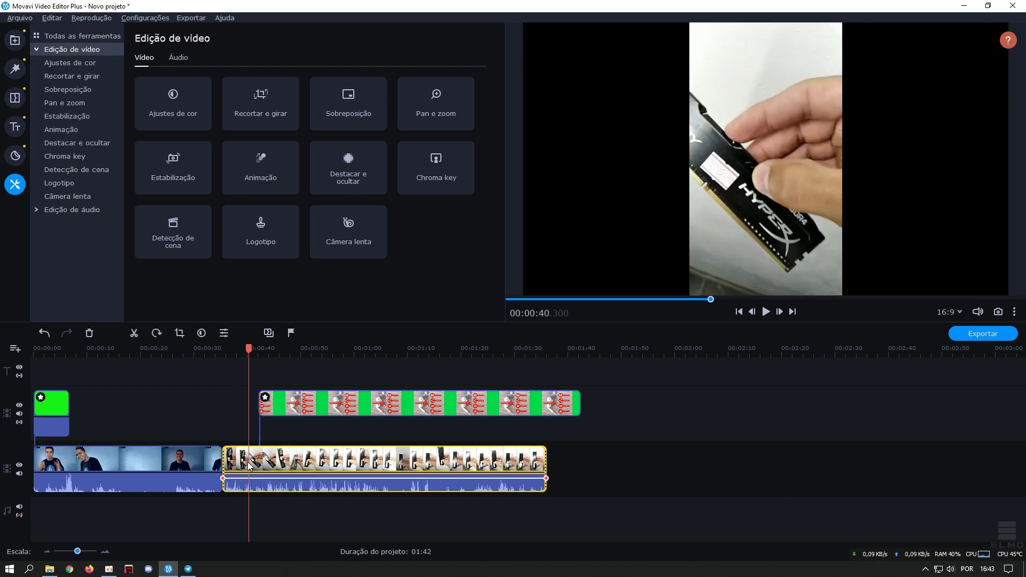
{"action": "key", "text": "ctrl+b"}
{"action": "left_click", "coordinate": [267, 459]}
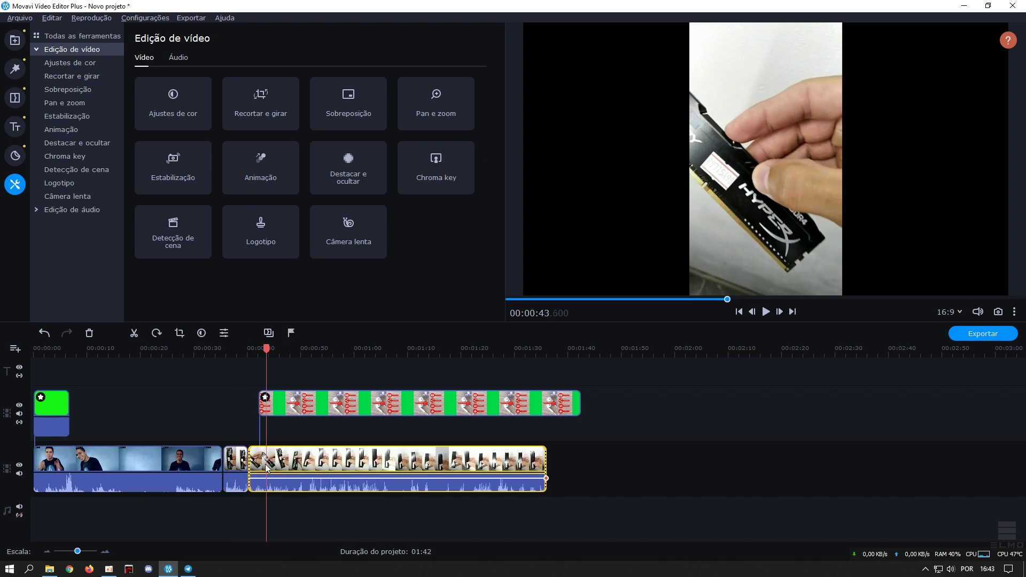
{"action": "key", "text": "ctrl+b"}
{"action": "left_click", "coordinate": [258, 465]}
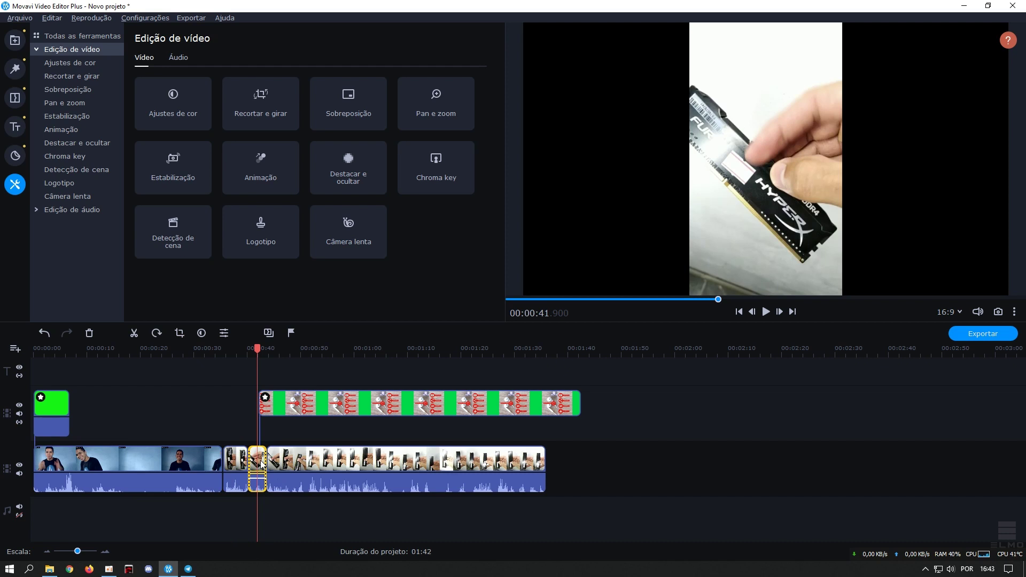
{"action": "key", "text": "Delete"}
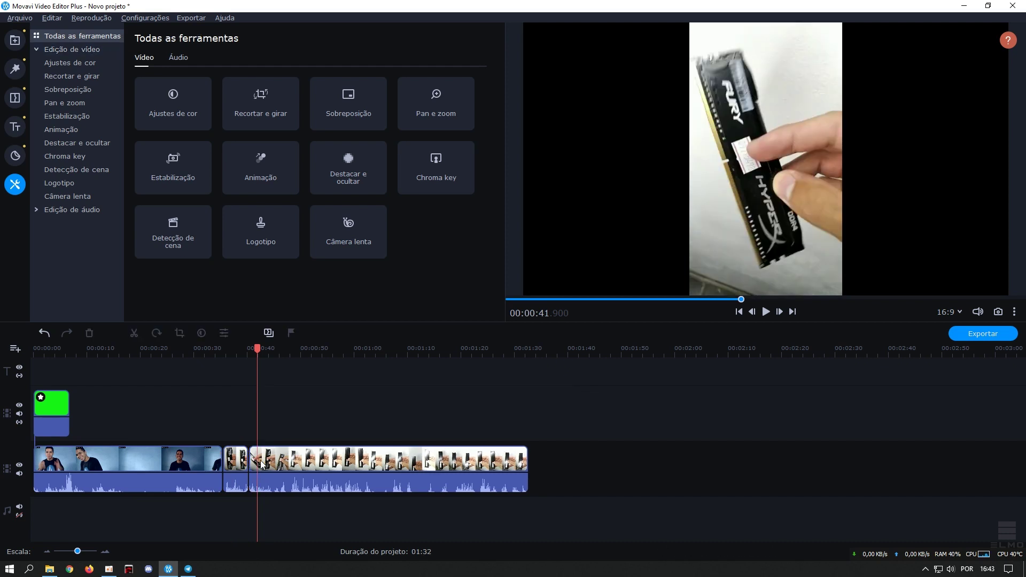
{"action": "key", "text": "ctrl+z"}
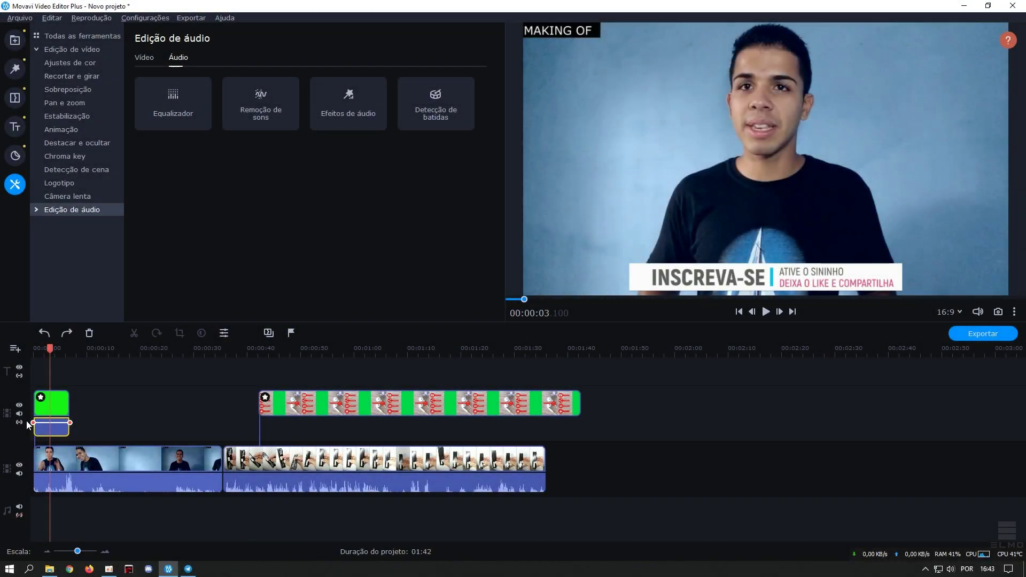
- Open the general properties of the first green-screen overlay's audio and switch its volume off and back on
{"action": "right_click", "coordinate": [47, 431]}
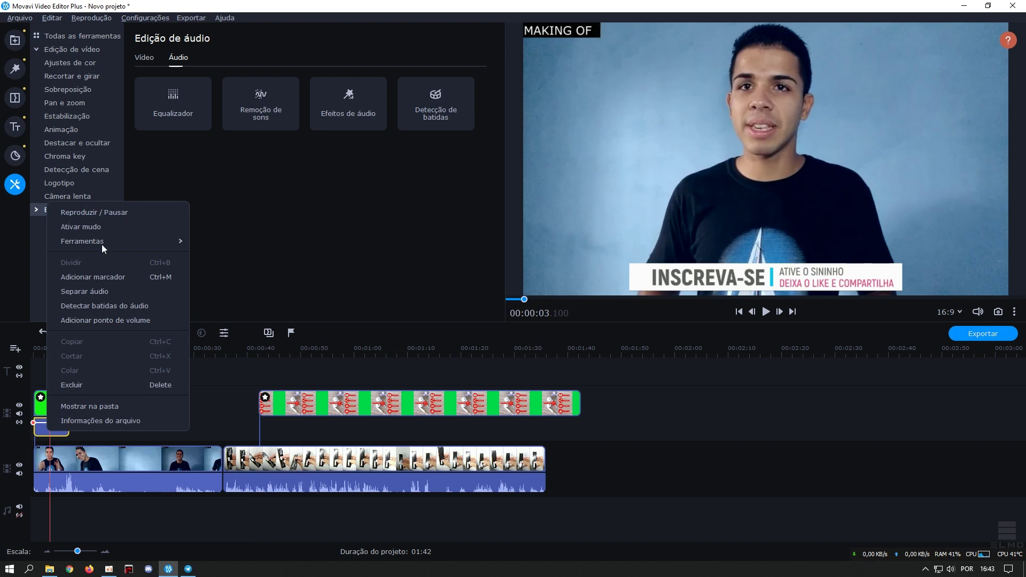
{"action": "mouse_move", "coordinate": [104, 241]}
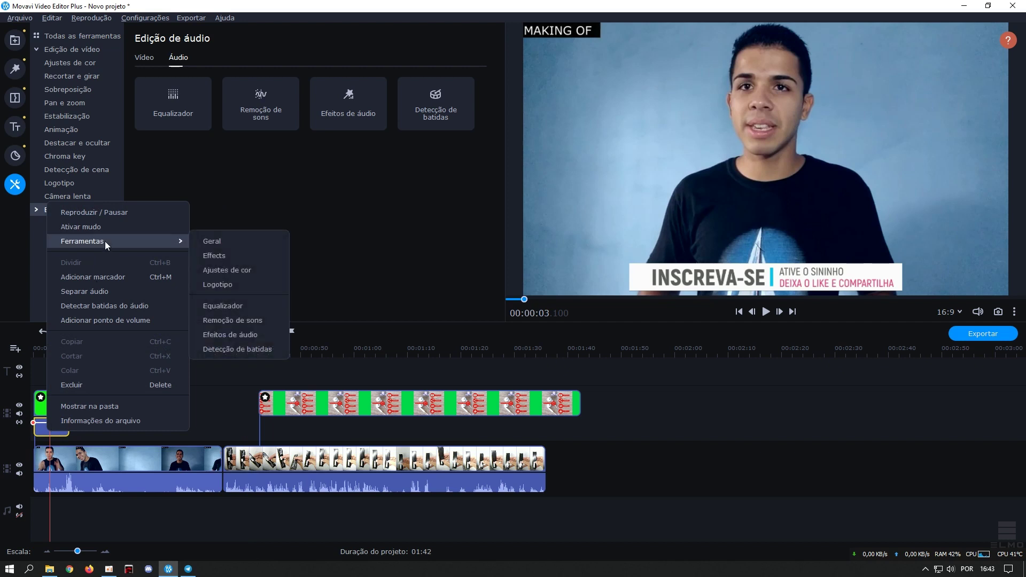
{"action": "left_click", "coordinate": [212, 241]}
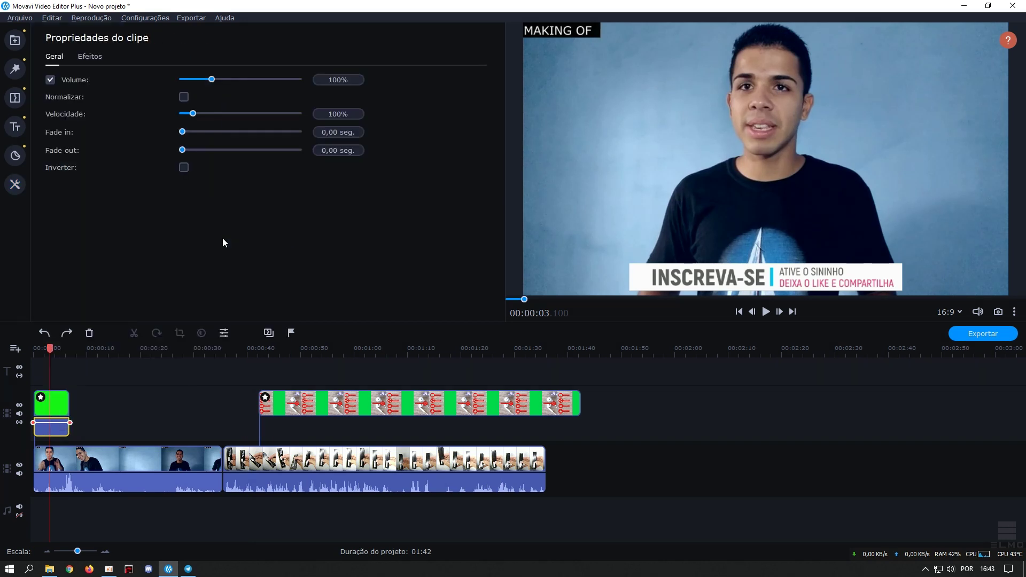
{"action": "left_click", "coordinate": [50, 77]}
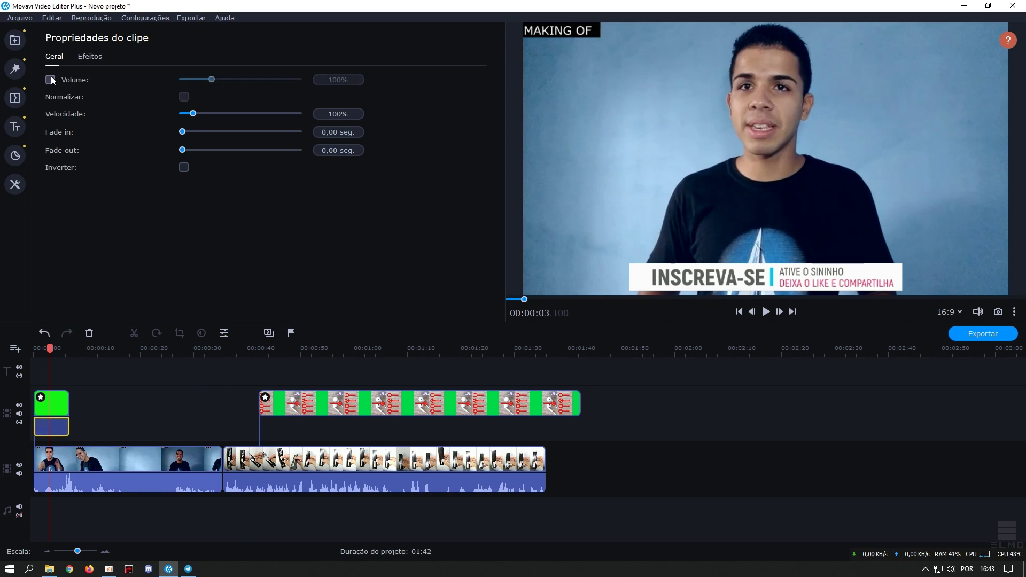
{"action": "left_click", "coordinate": [50, 80]}
- Set the overlay's volume to 100% and turn on normalization
{"action": "mouse_move", "coordinate": [212, 79]}
{"action": "left_mouse_down"}
{"action": "mouse_move", "coordinate": [220, 80]}
{"action": "mouse_move", "coordinate": [210, 79]}
{"action": "left_mouse_up"}
{"action": "left_click", "coordinate": [338, 81]}
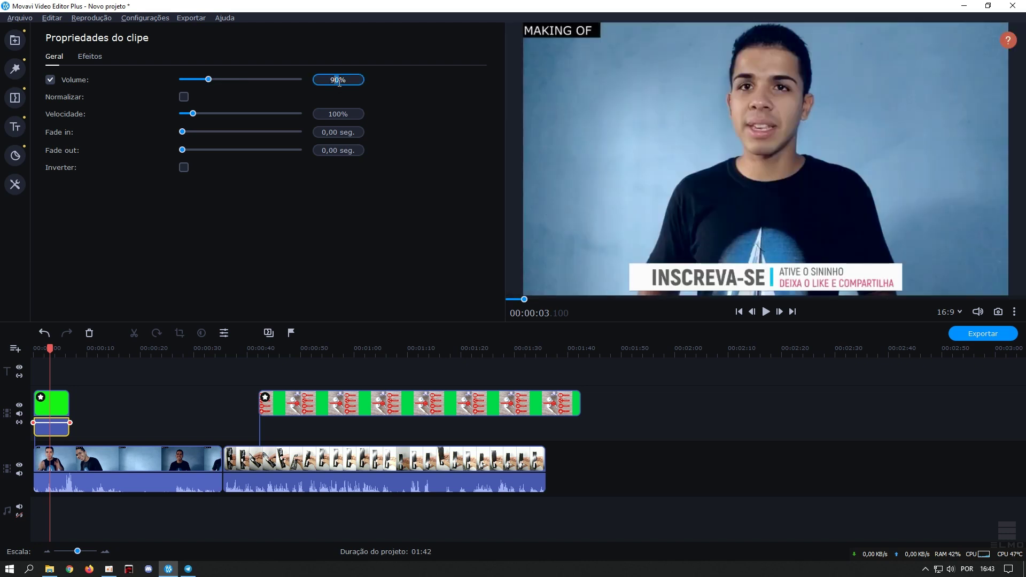
{"action": "type", "text": "100"}
{"action": "left_click", "coordinate": [185, 98]}
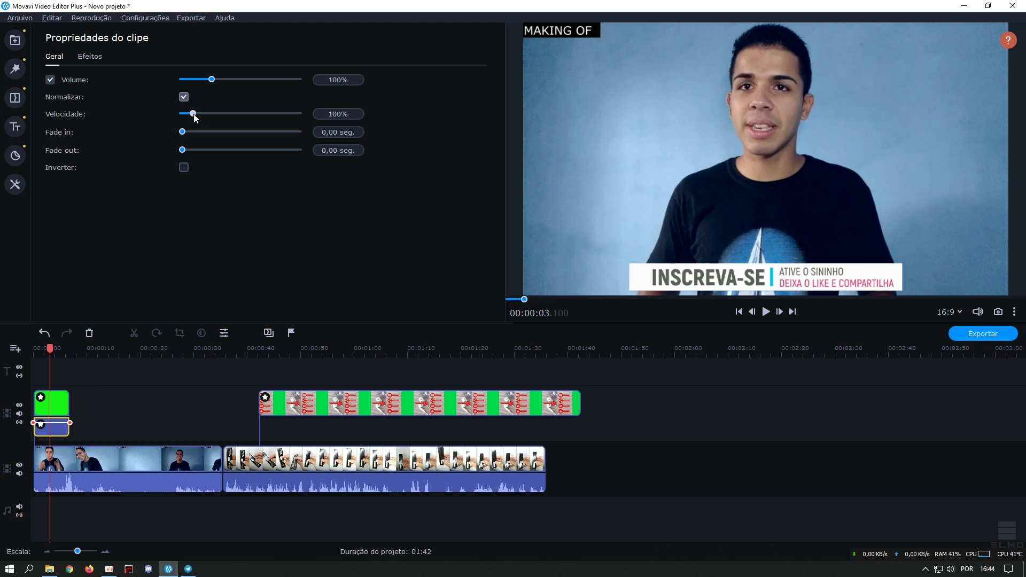
- Try the overlay at 151% speed and restore the speed to 100%
{"action": "mouse_move", "coordinate": [193, 113]}
{"action": "left_mouse_down"}
{"action": "mouse_move", "coordinate": [203, 114]}
{"action": "mouse_move", "coordinate": [185, 115]}
{"action": "mouse_move", "coordinate": [212, 115]}
{"action": "mouse_move", "coordinate": [201, 118]}
{"action": "left_mouse_up"}
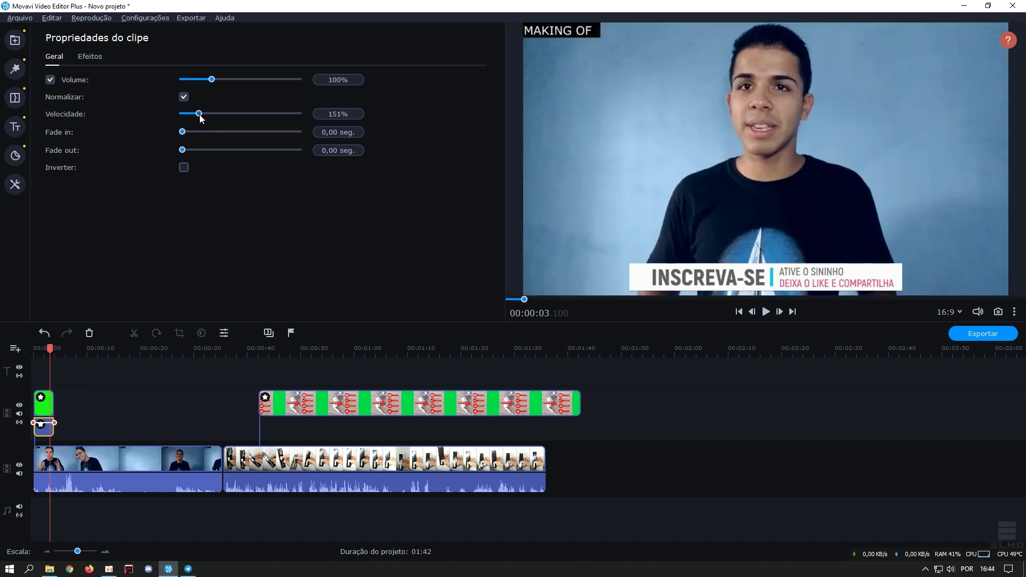
{"action": "double_click", "coordinate": [337, 113]}
{"action": "type", "text": "100"}
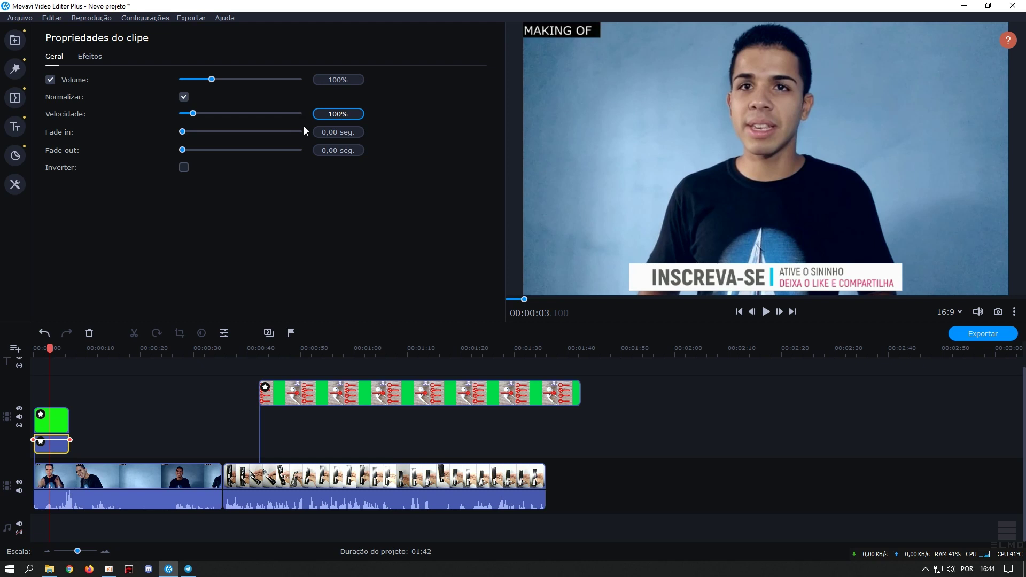
- Give the overlay a 4.00-second fade in and a 4.00-second fade out, and play back the result
{"action": "left_click", "coordinate": [182, 134]}
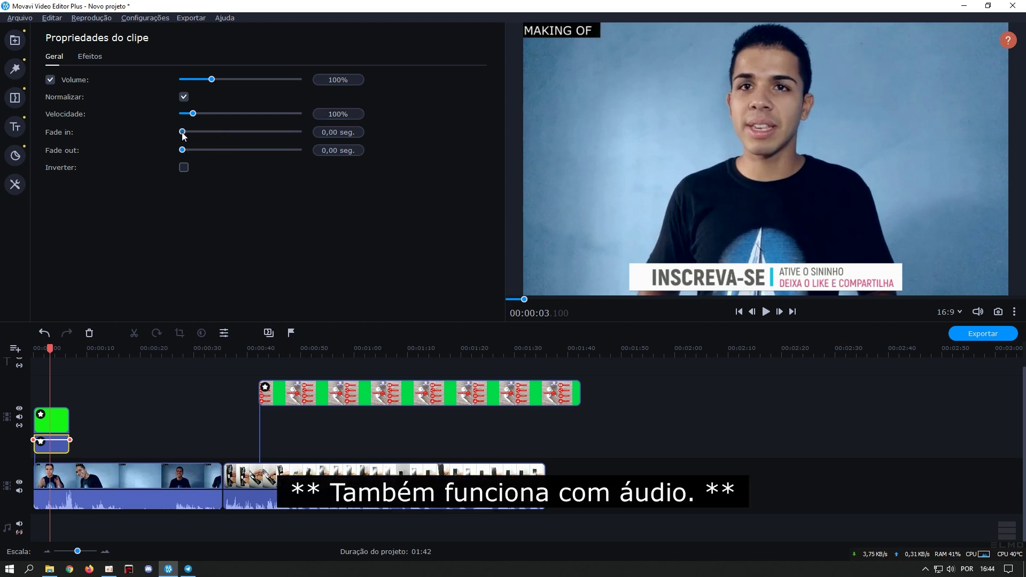
{"action": "left_click_drag", "start_coordinate": [182, 135], "coordinate": [229, 132]}
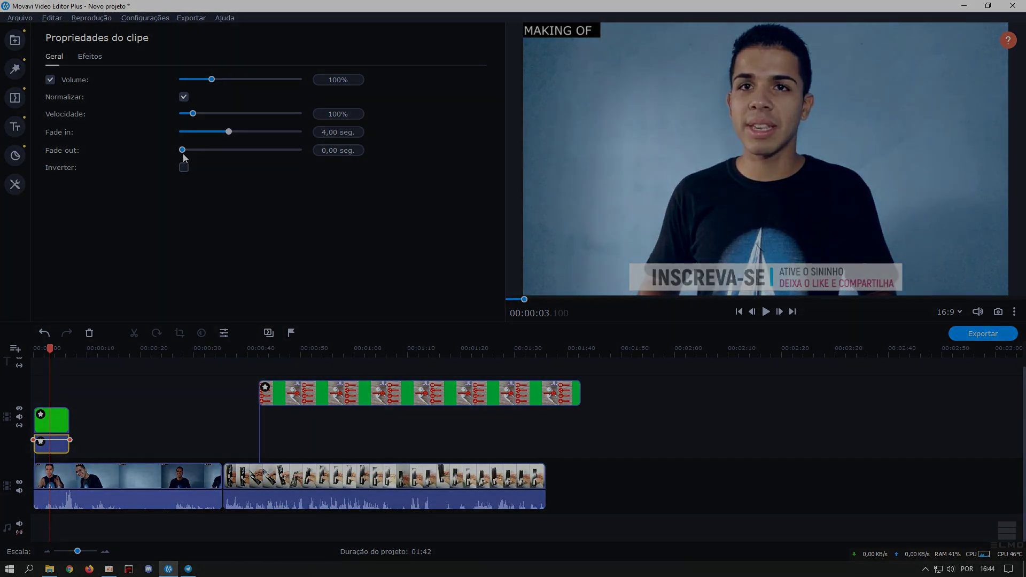
{"action": "left_click_drag", "start_coordinate": [182, 151], "coordinate": [225, 153]}
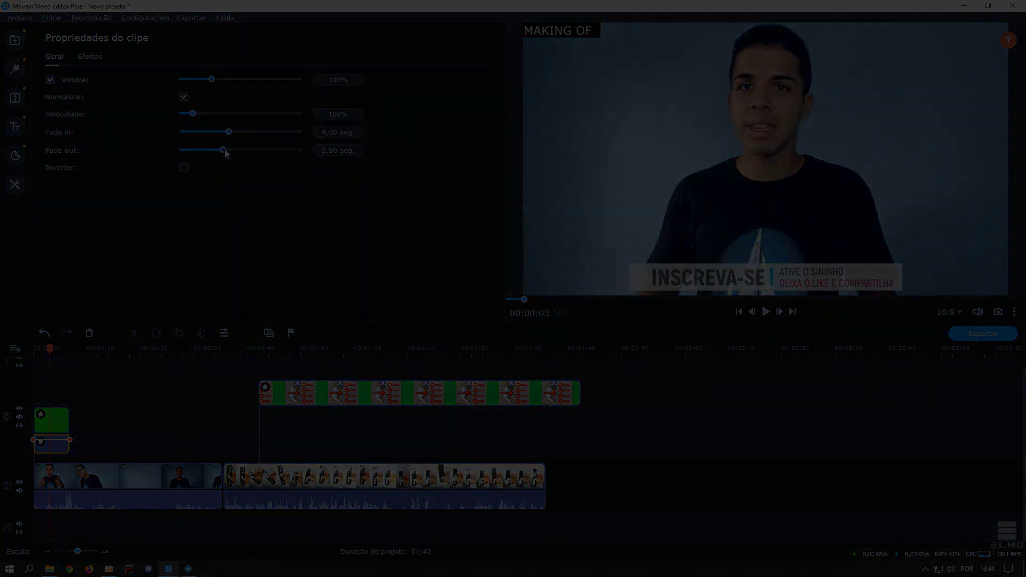
{"action": "left_click", "coordinate": [766, 312]}
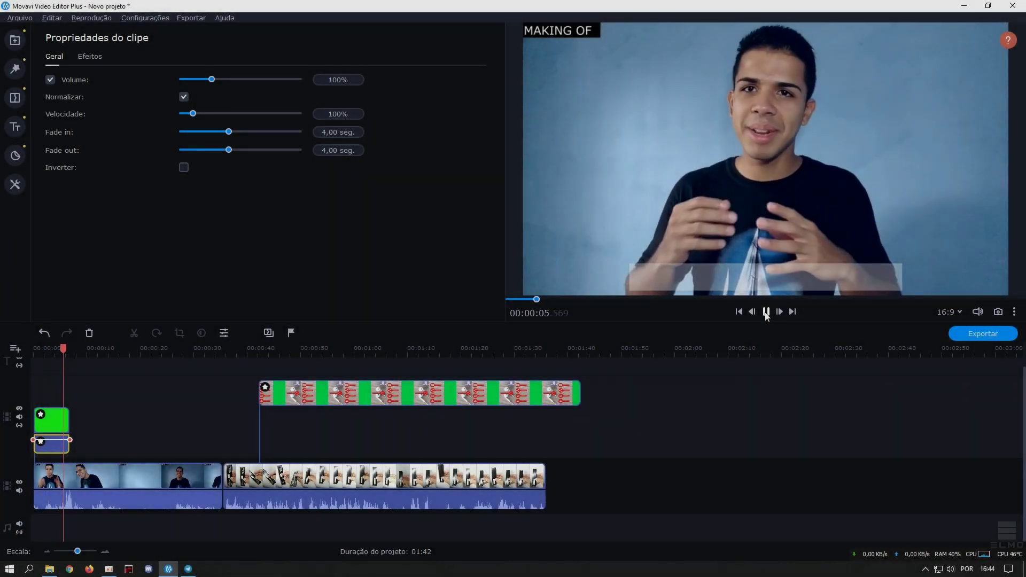
{"action": "left_click", "coordinate": [766, 312]}
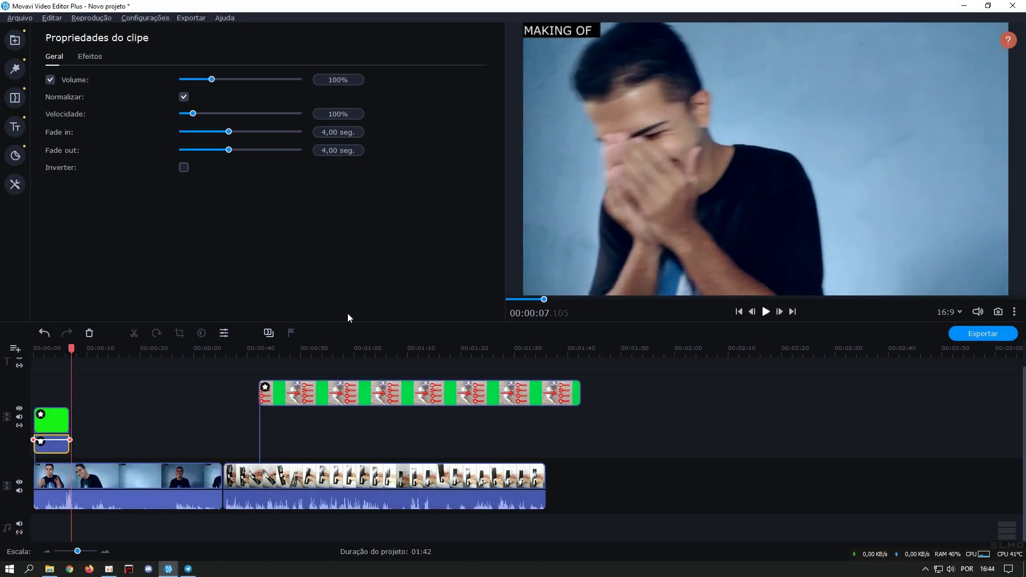
- Reverse the overlay with the Inverter option and play the project from the beginning to check it
{"action": "left_click", "coordinate": [54, 355]}
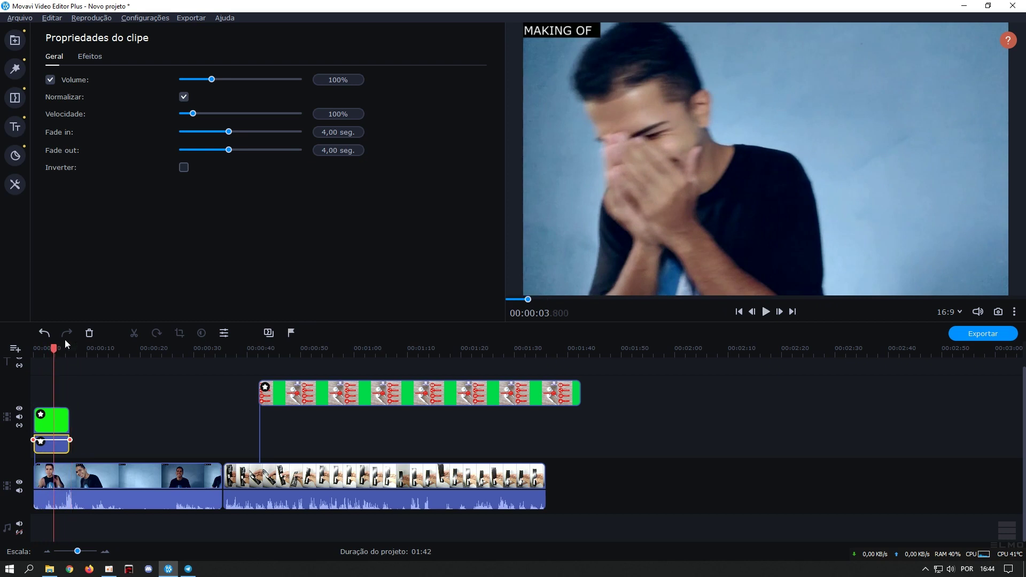
{"action": "left_click", "coordinate": [184, 167]}
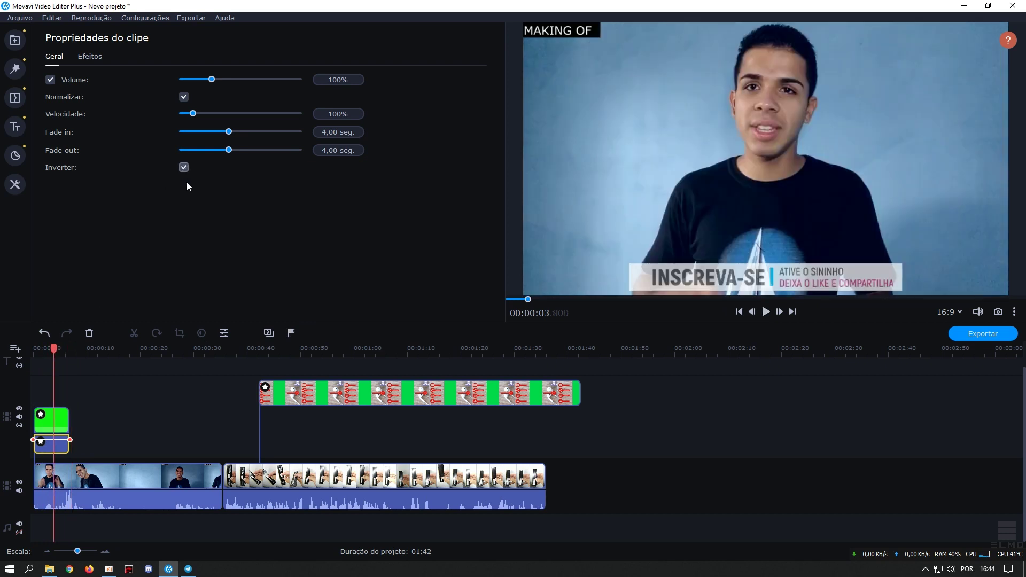
{"action": "left_click", "coordinate": [33, 351]}
{"action": "left_click", "coordinate": [766, 312]}
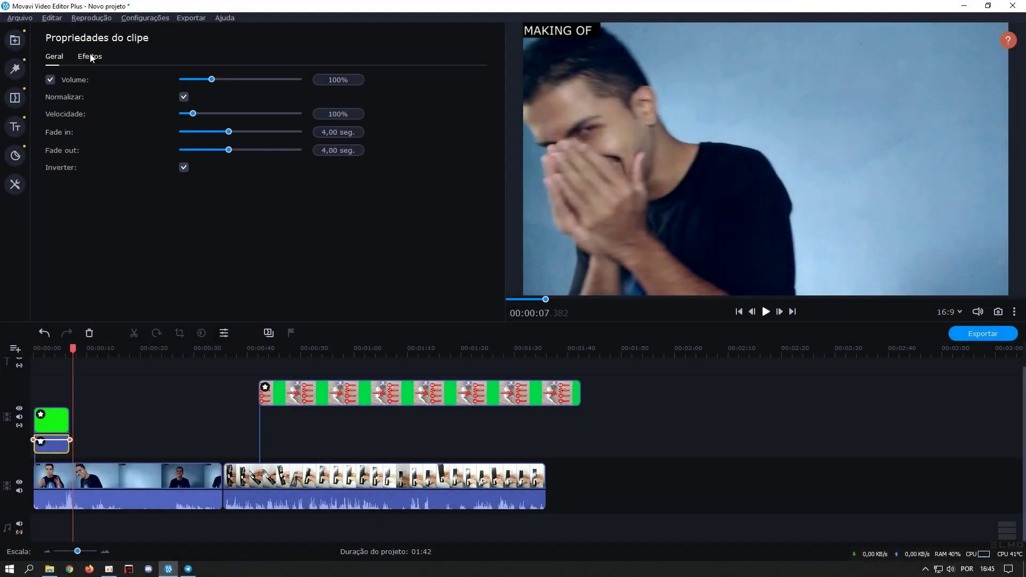
- Review the effects applied to the first overlay's audio and to its green-screen video clip
{"action": "left_click", "coordinate": [89, 57]}
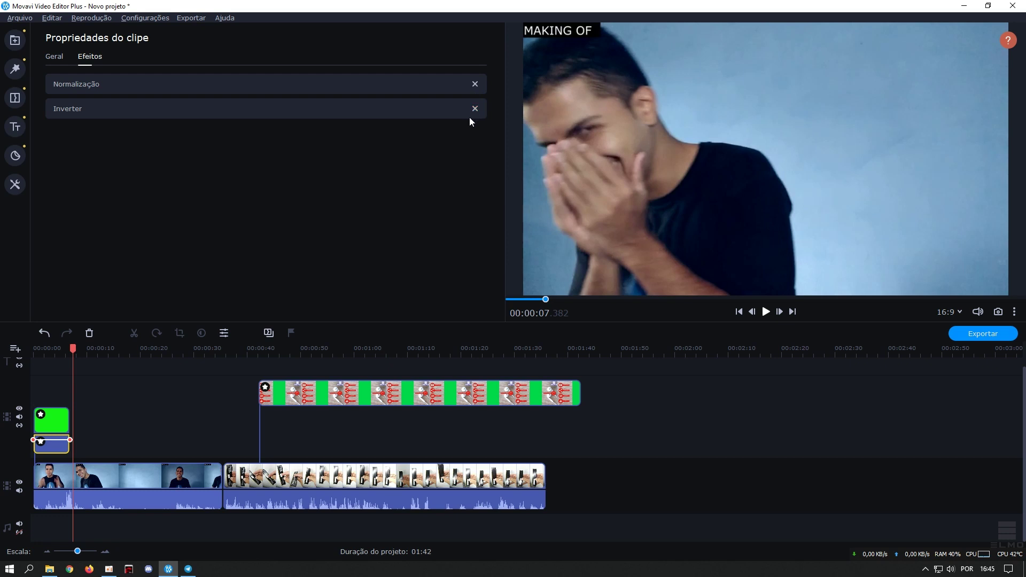
{"action": "left_click", "coordinate": [56, 348]}
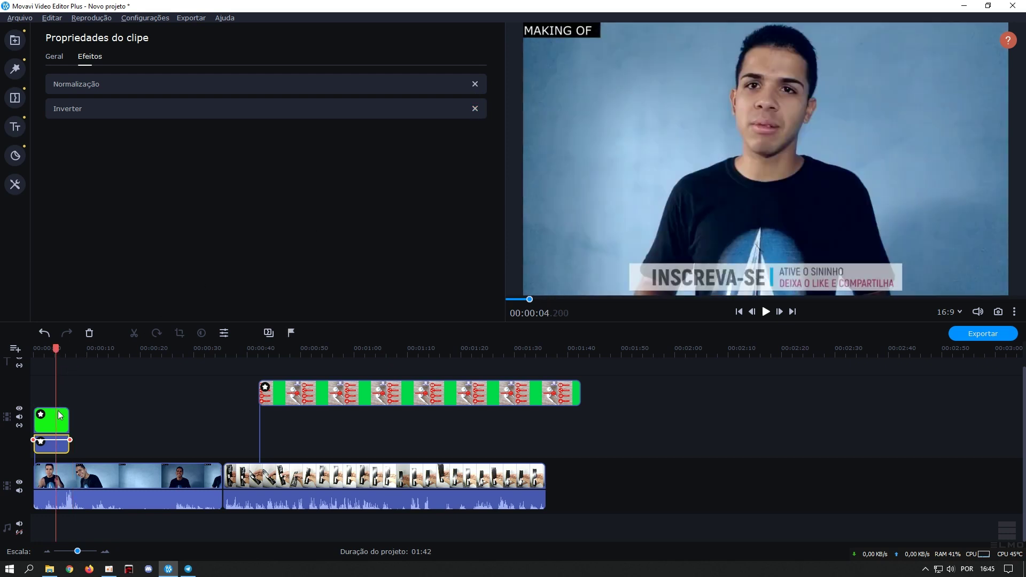
{"action": "left_click", "coordinate": [60, 415]}
{"action": "left_click", "coordinate": [90, 58]}
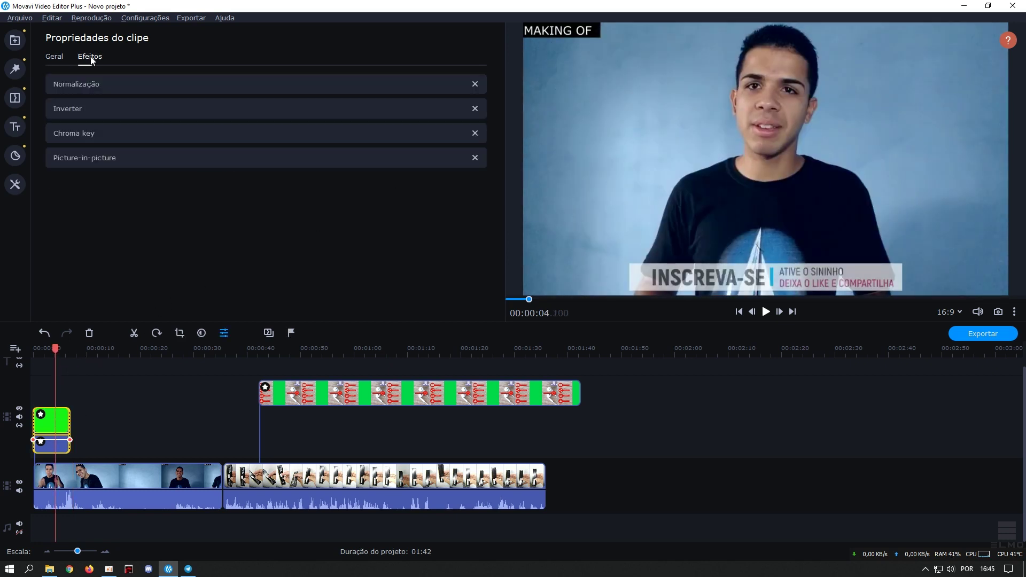